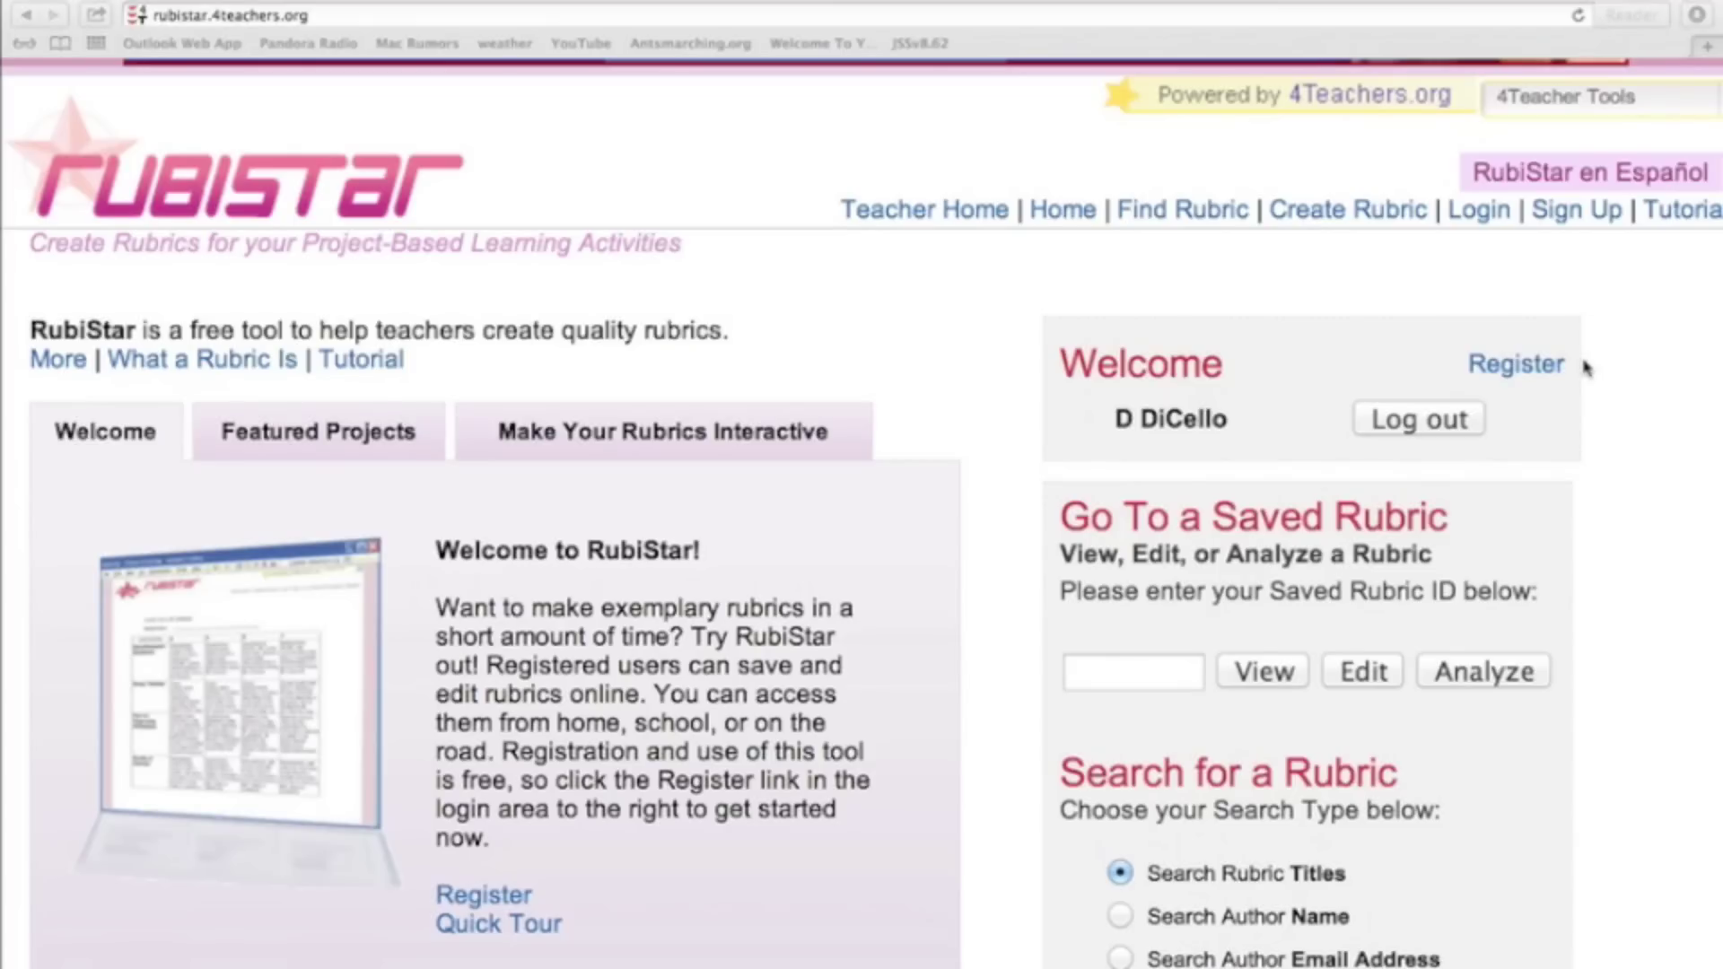
Step: Scroll the RubiStar home page down to the Create a Rubric topic buttons
scroll(1338, 718, down, 3)
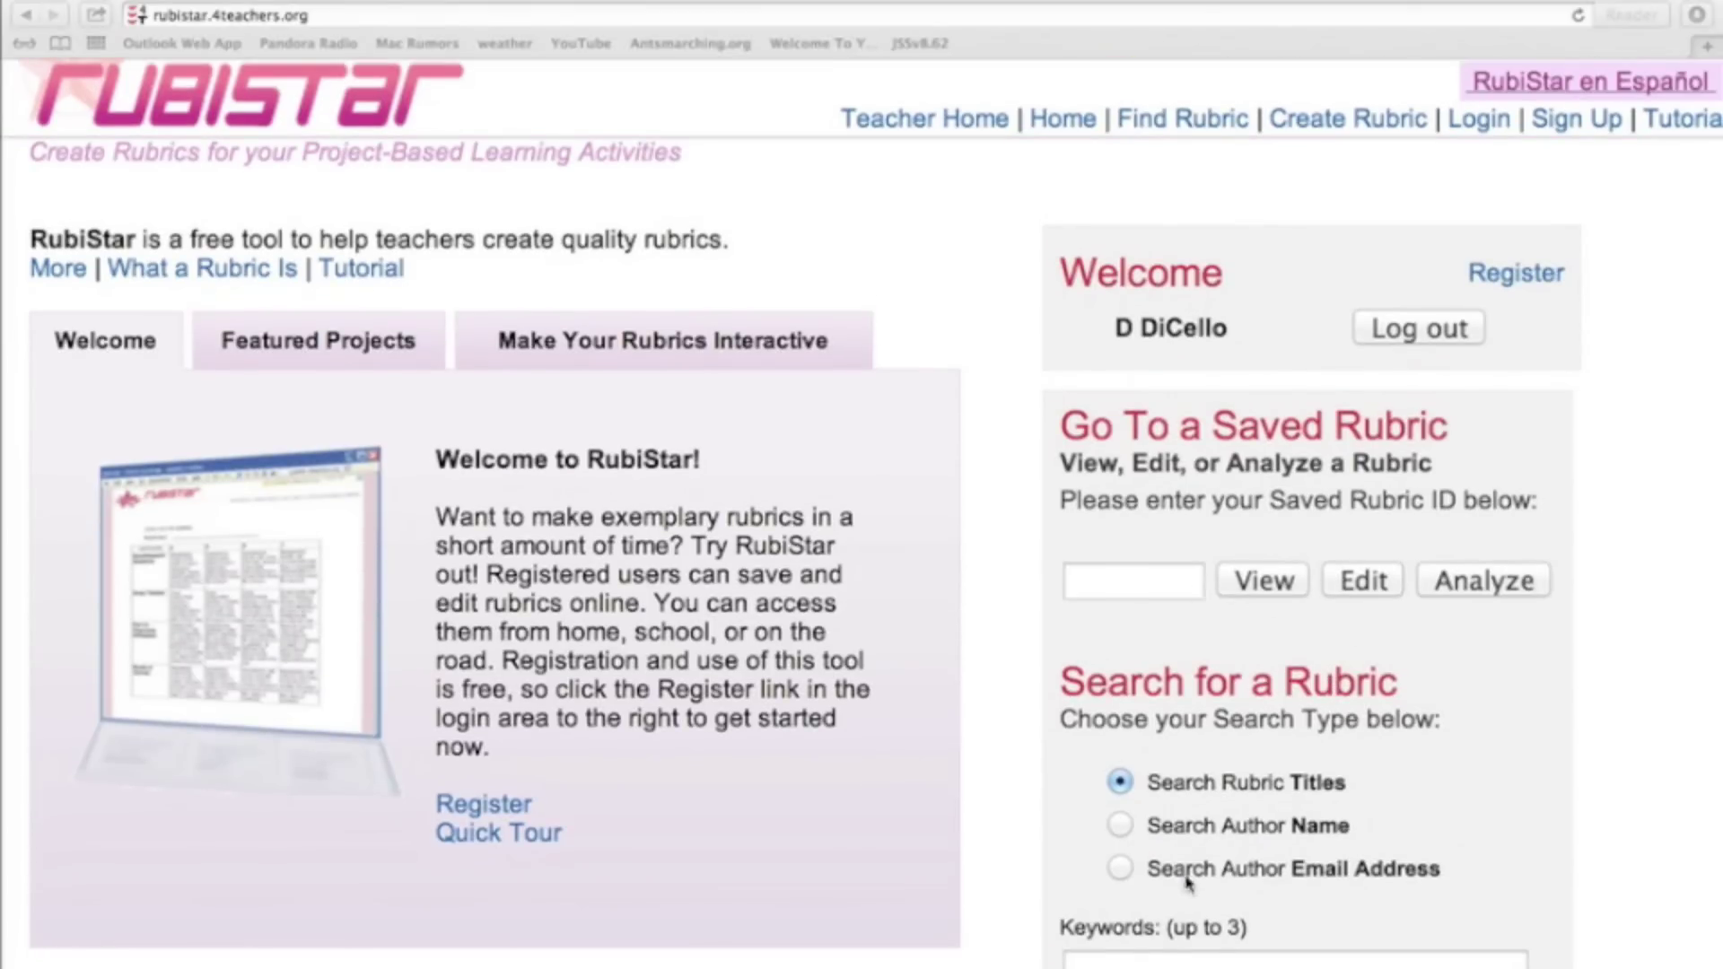
scroll(1210, 687, down, 3)
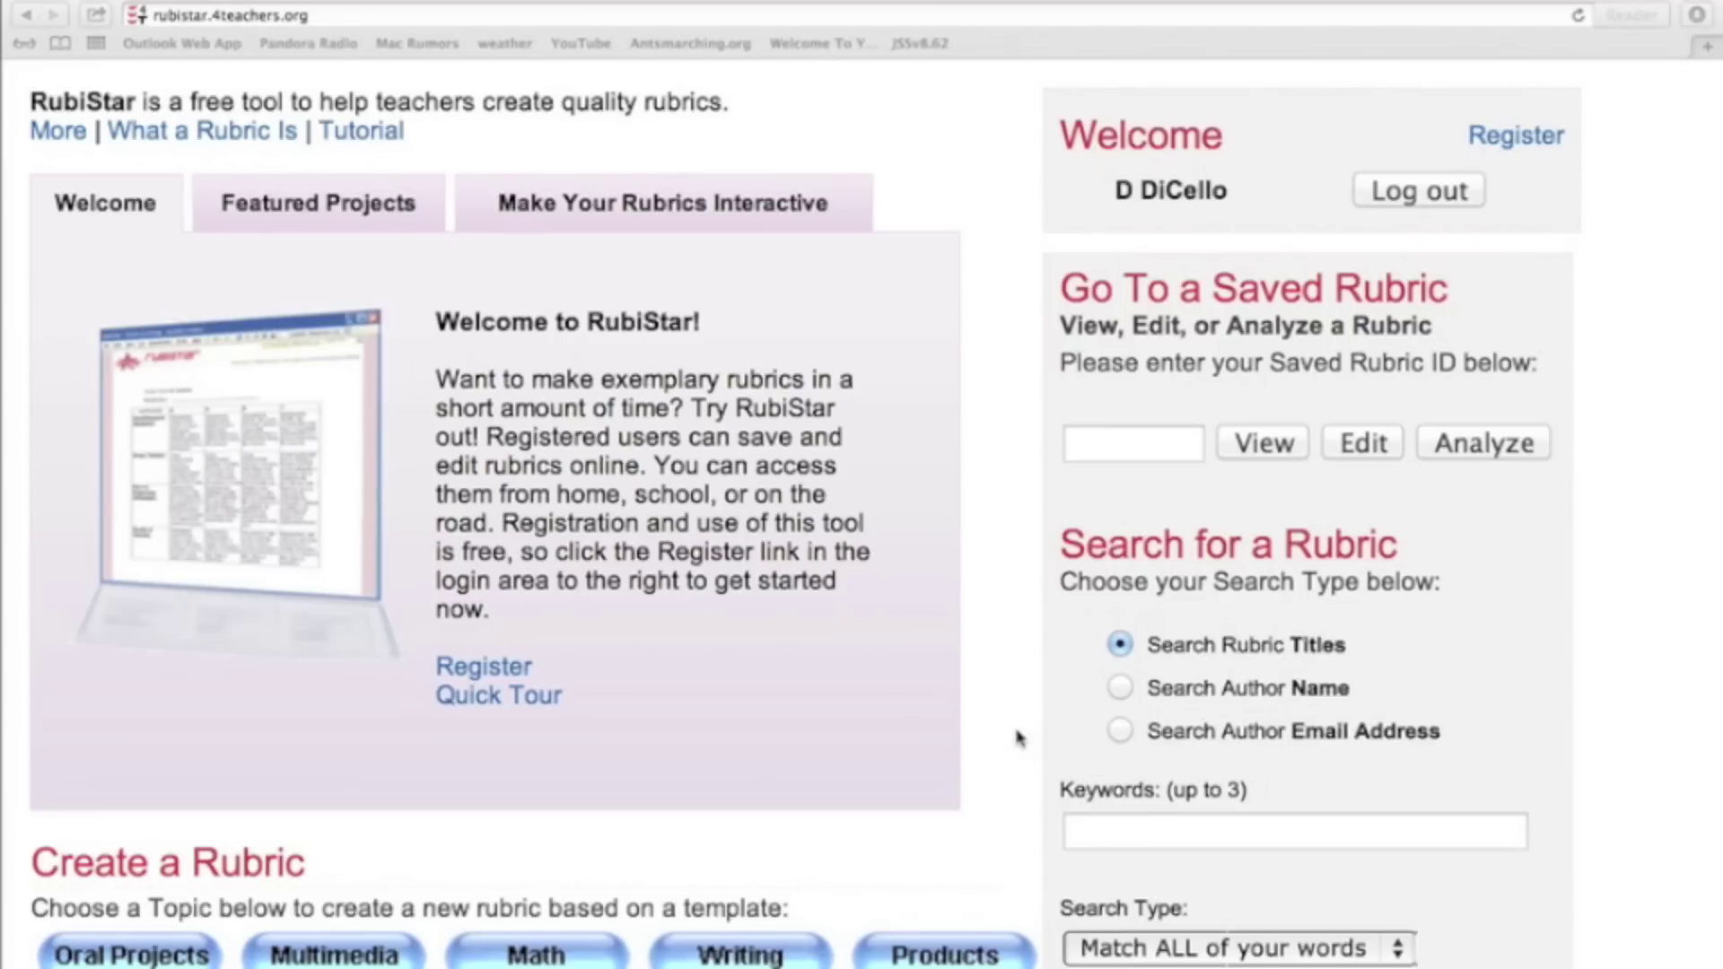
scroll(827, 667, down, 5)
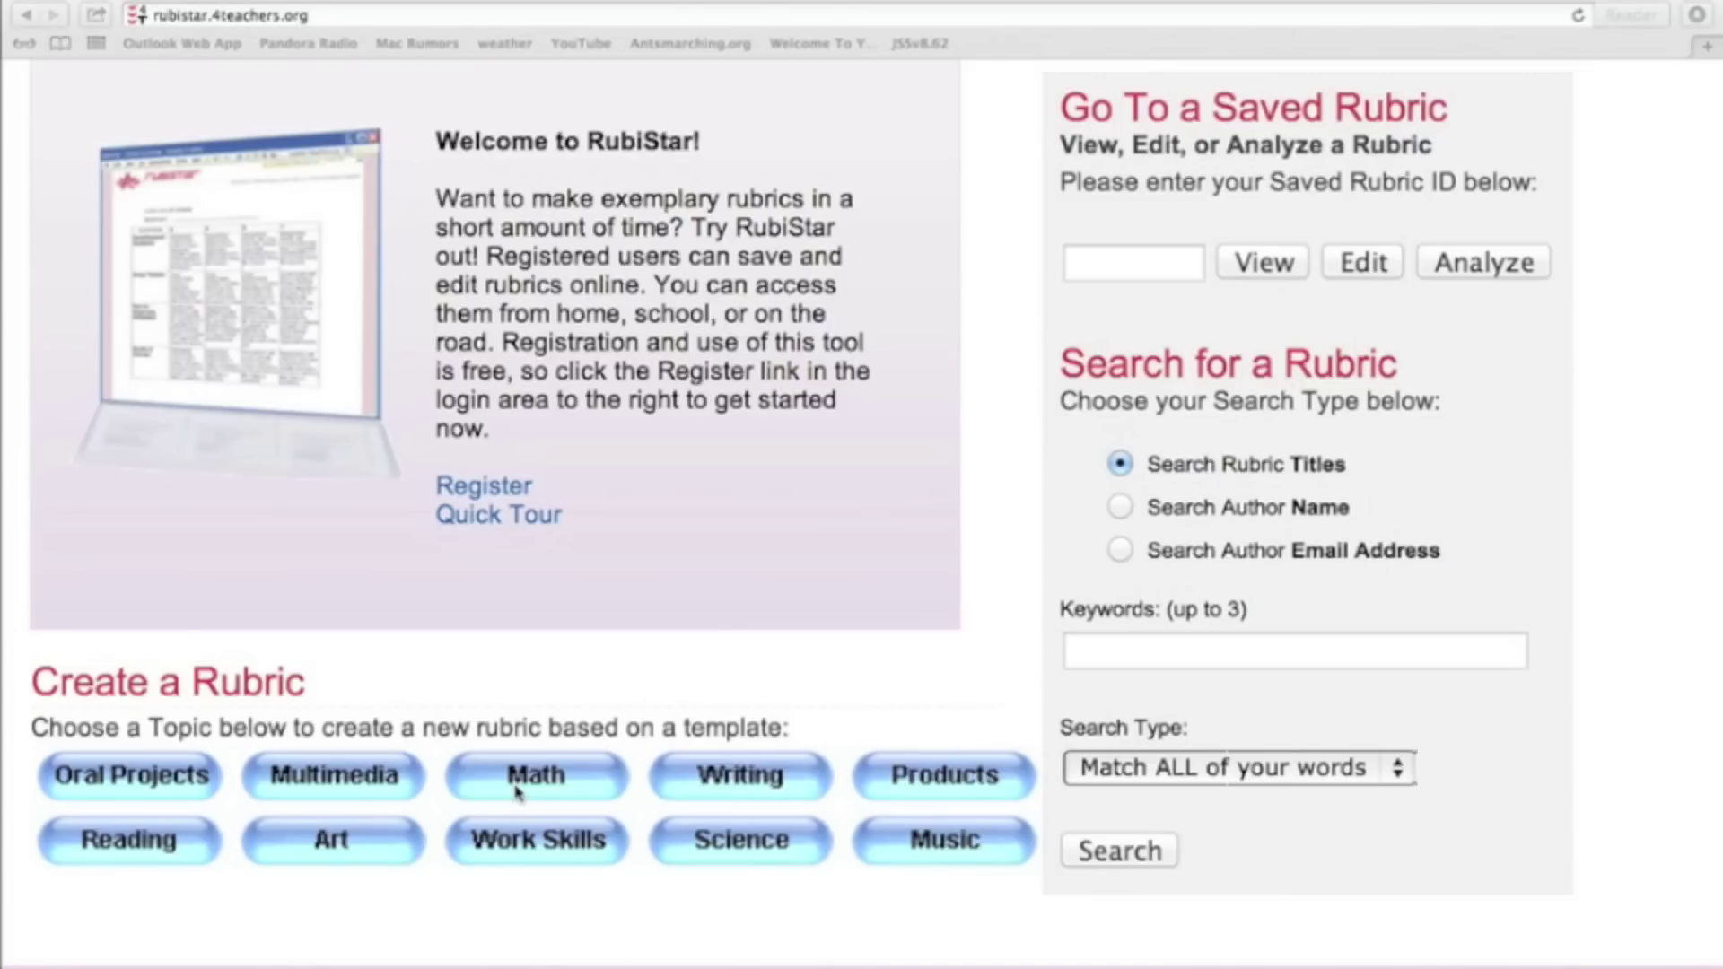
Step: Start a Multimedia rubric and browse the Choose a Customizable Rubric template list
click(363, 783)
click(364, 783)
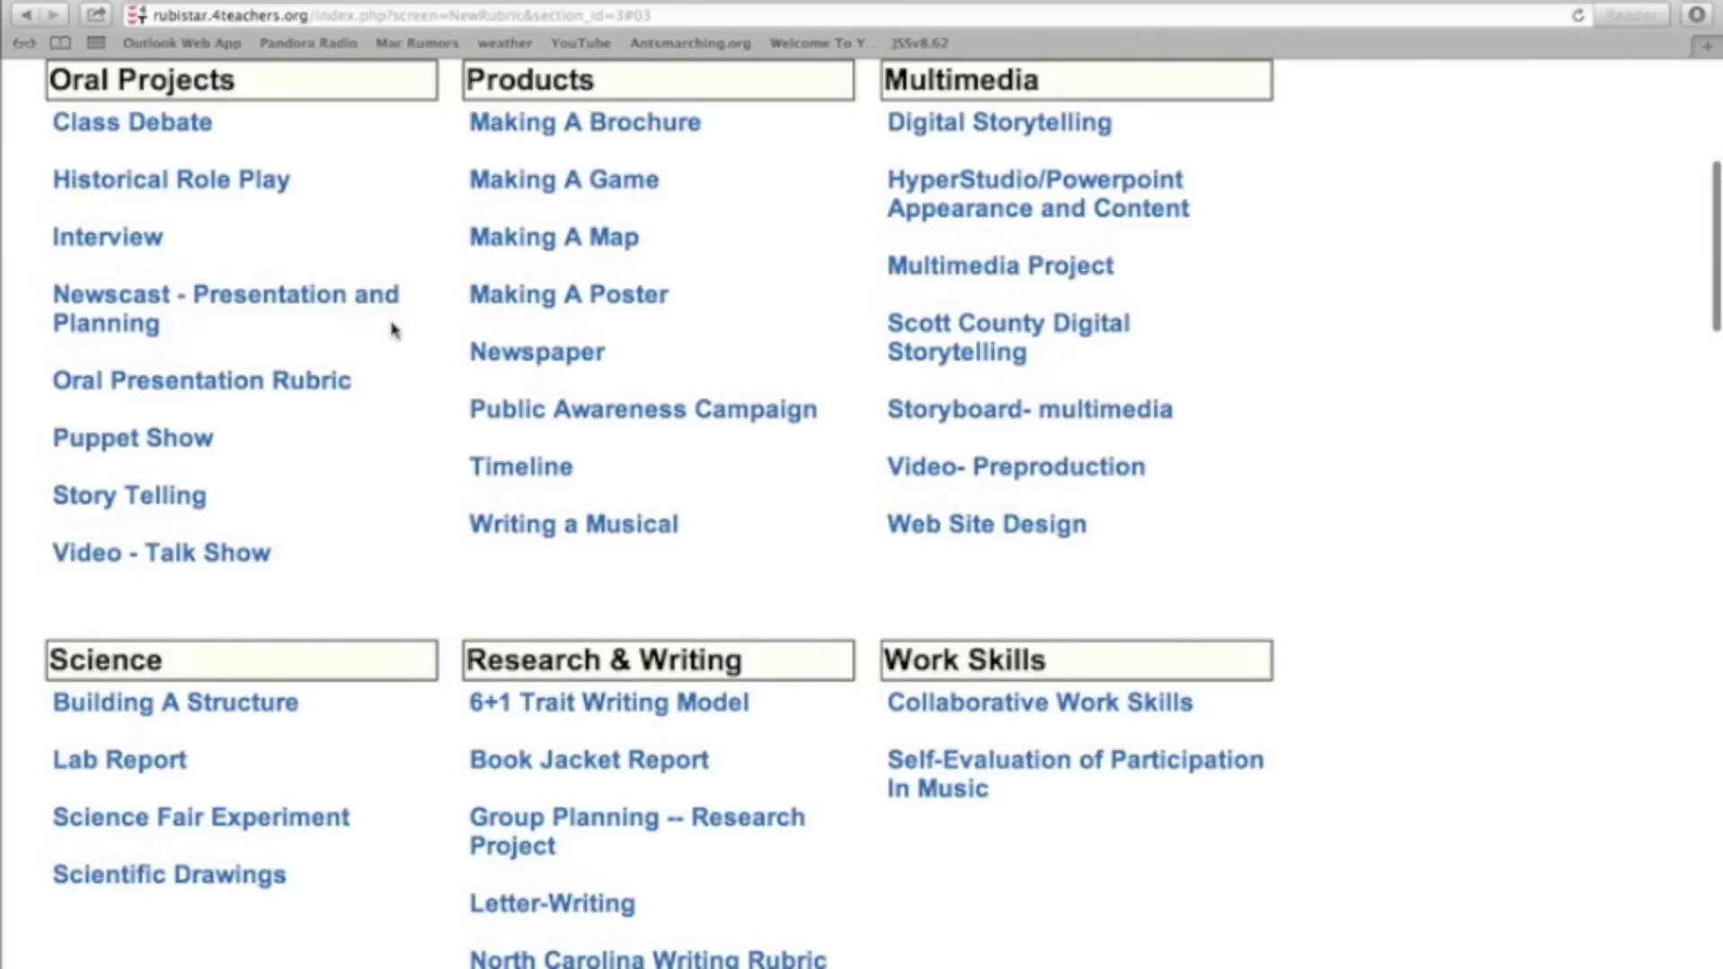
scroll(391, 329, down, 5)
scroll(391, 329, down, 8)
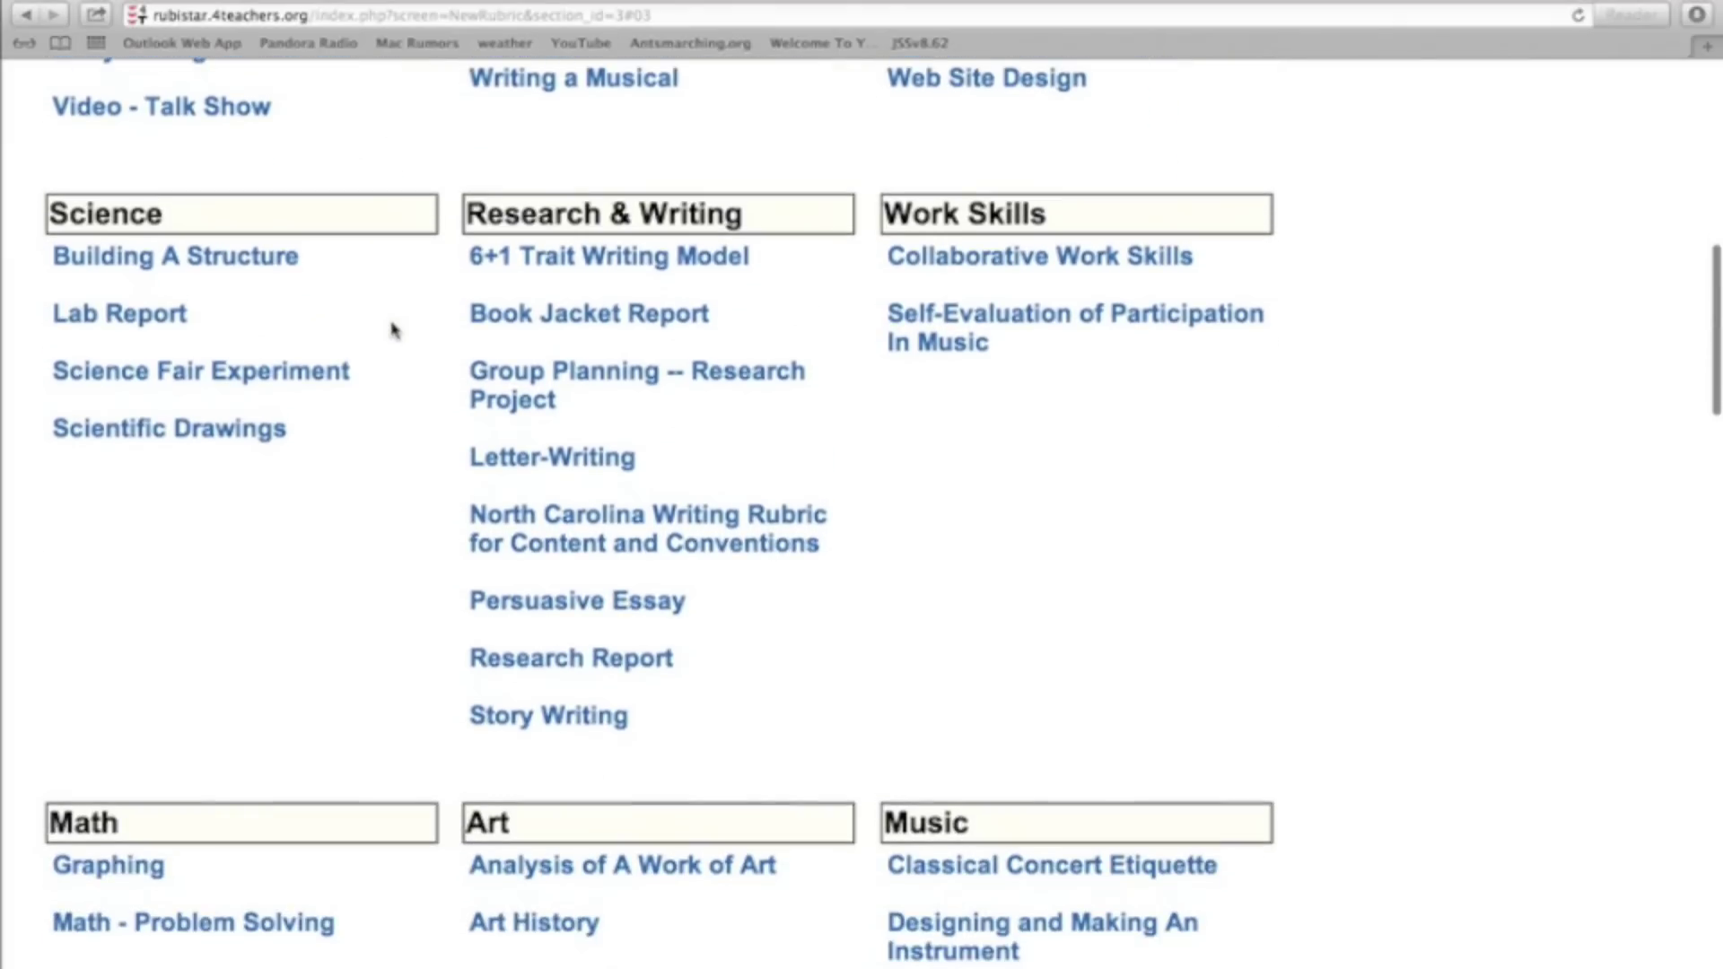
scroll(392, 329, down, 1)
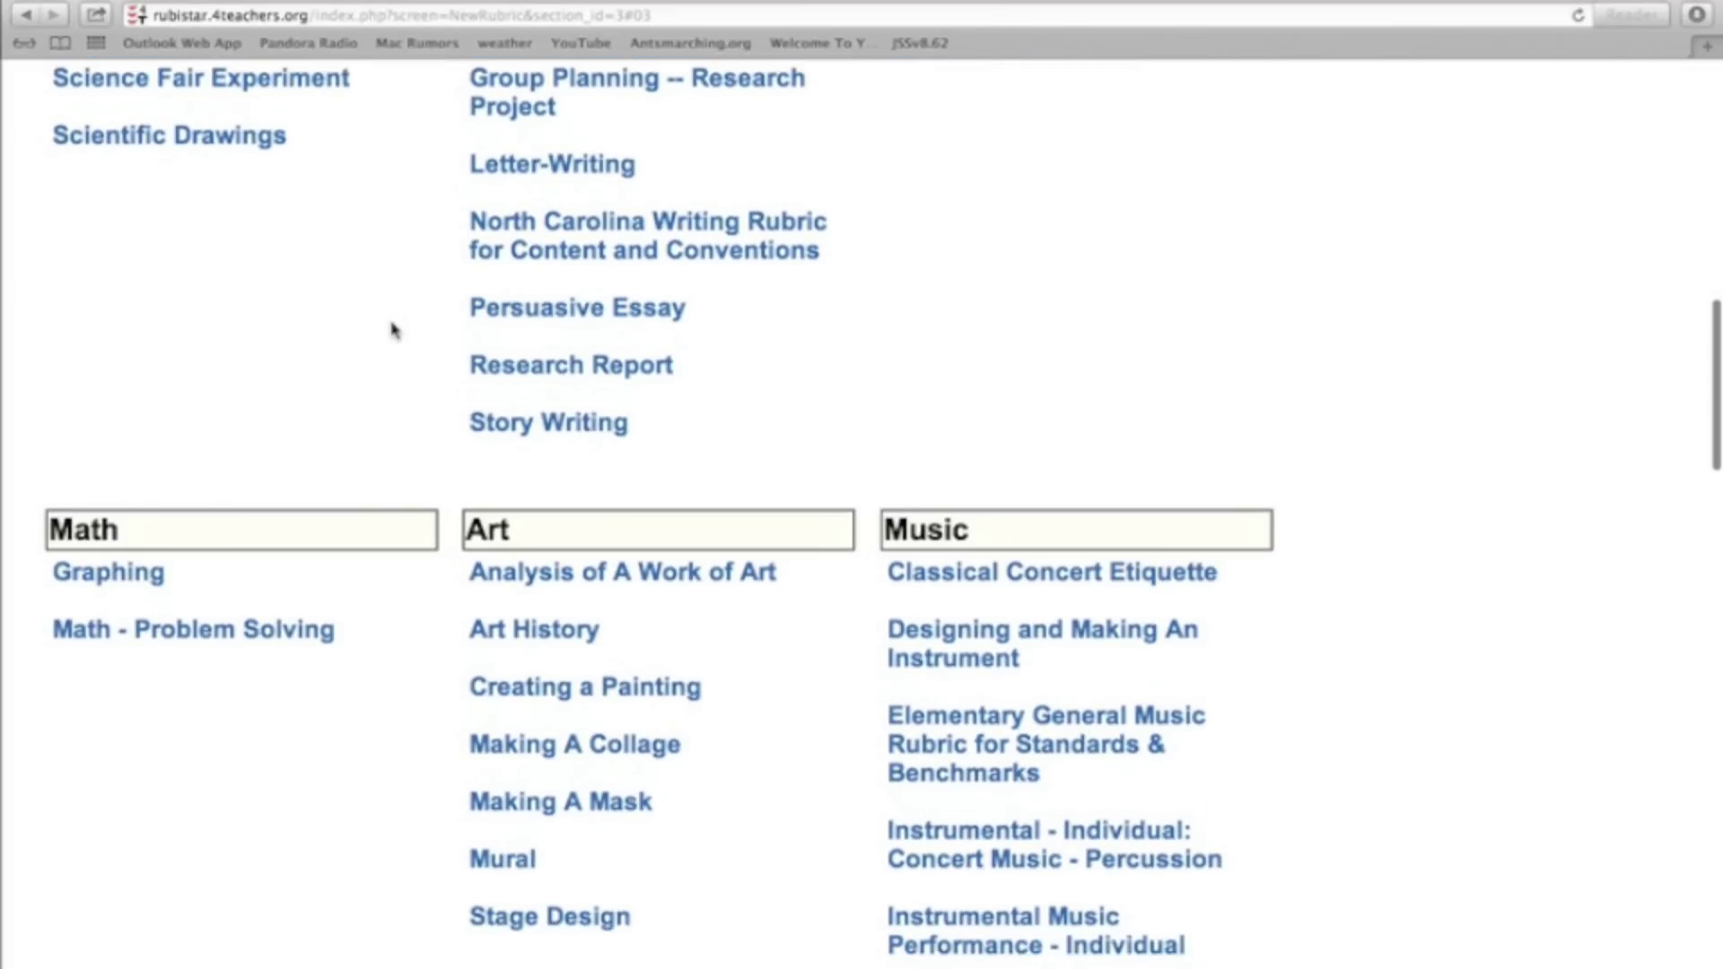
scroll(392, 329, up, 10)
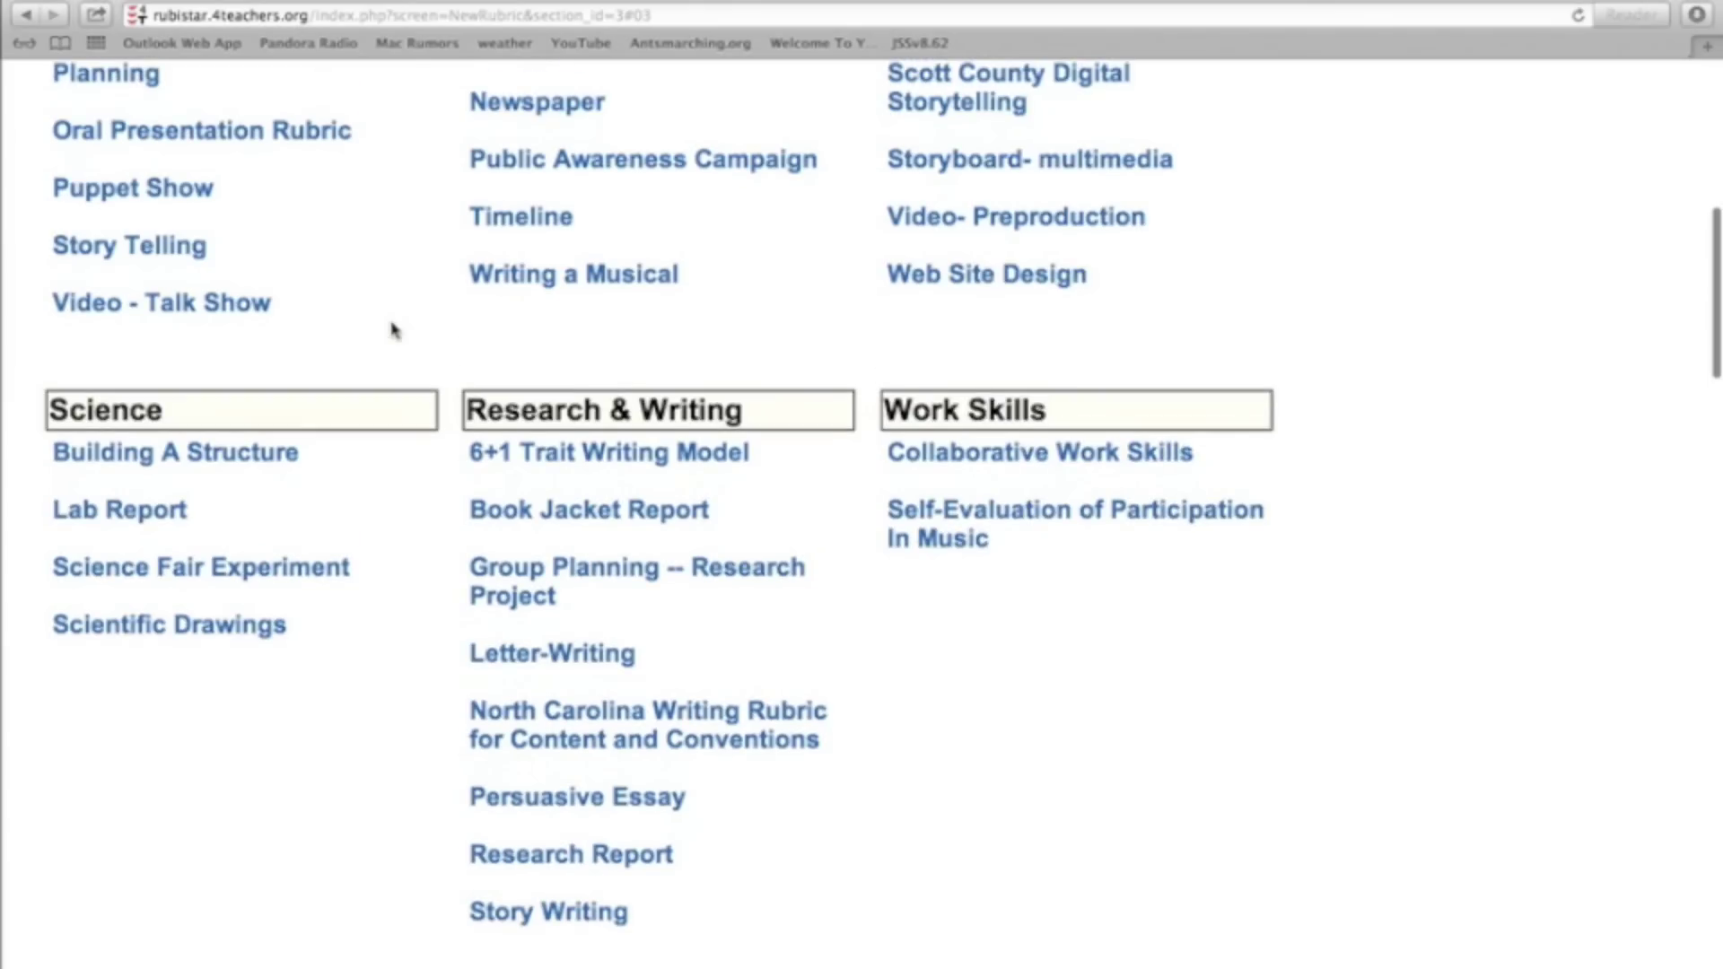
scroll(391, 329, up, 6)
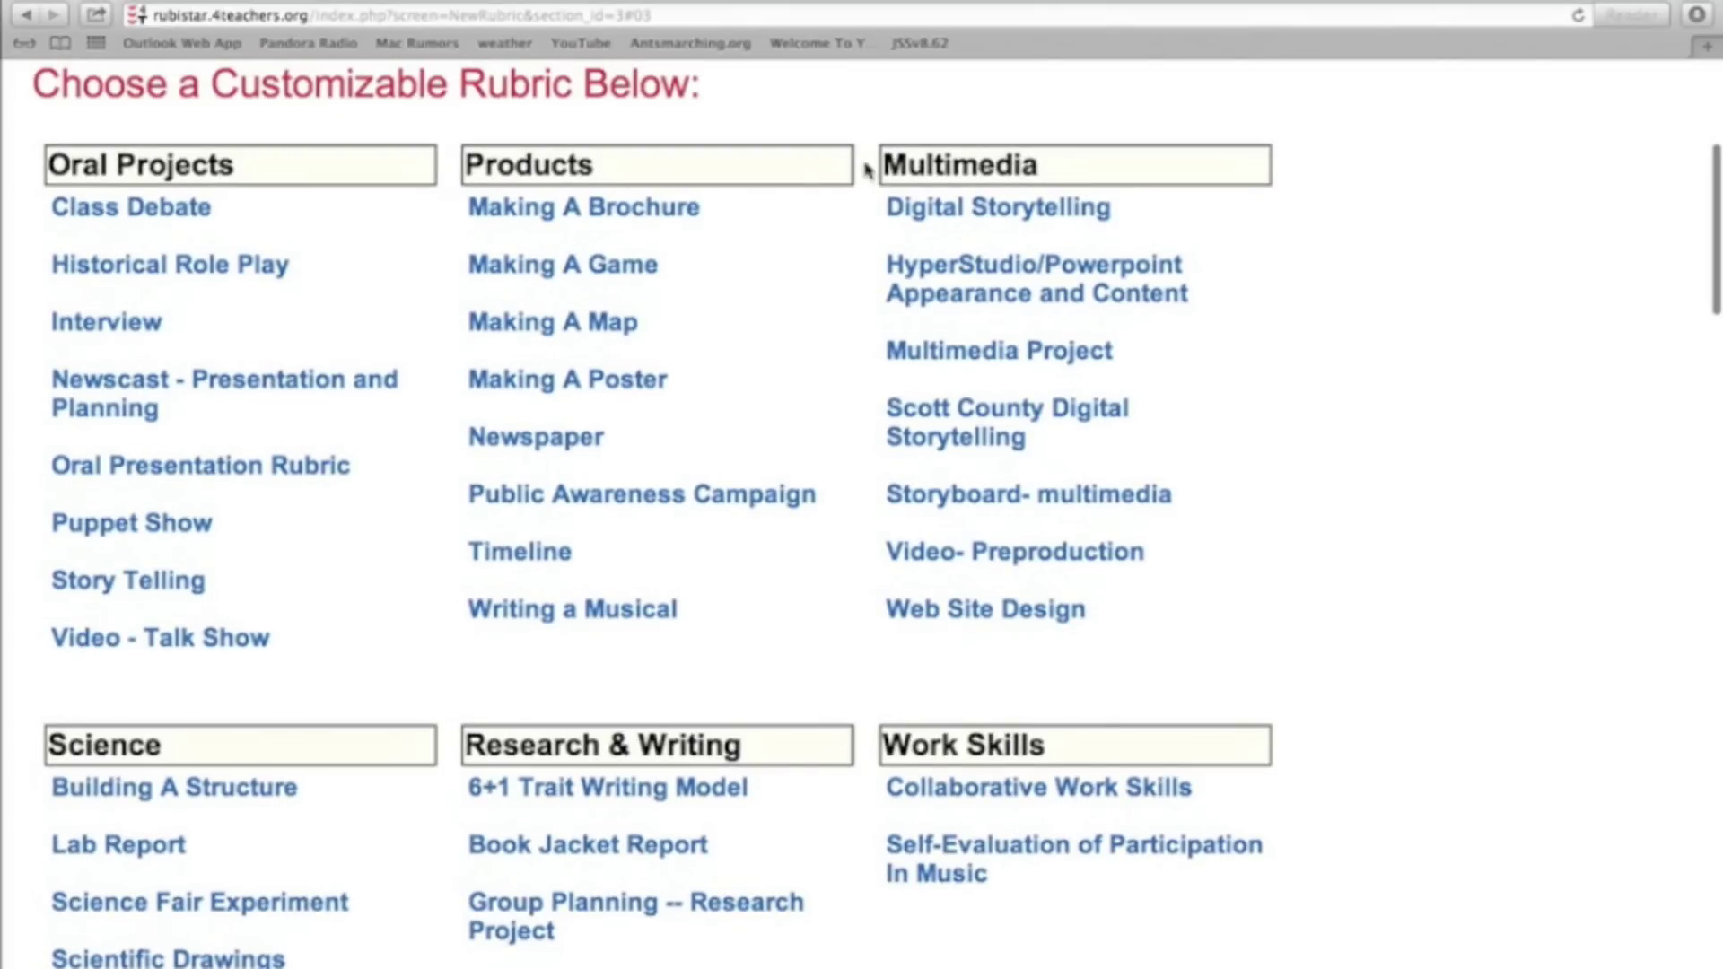
Step: Pick the Digital Storytelling template and enter 'Sample Project' as the rubric project name
click(916, 207)
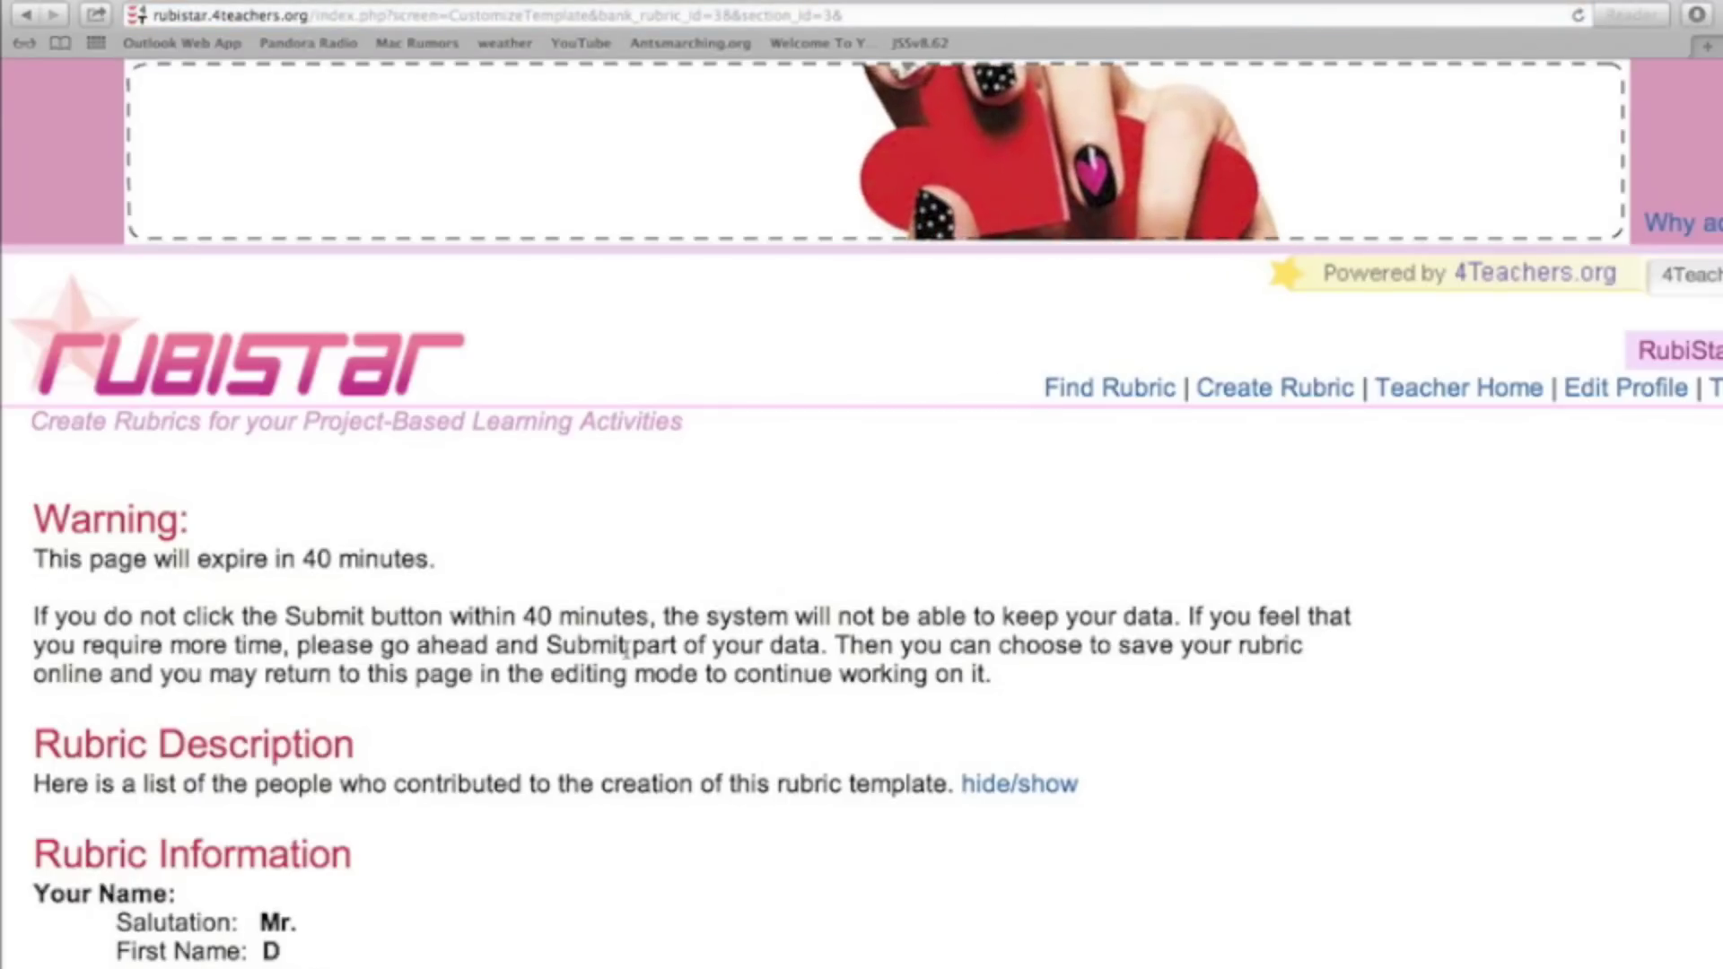
scroll(629, 655, down, 1)
scroll(628, 657, down, 3)
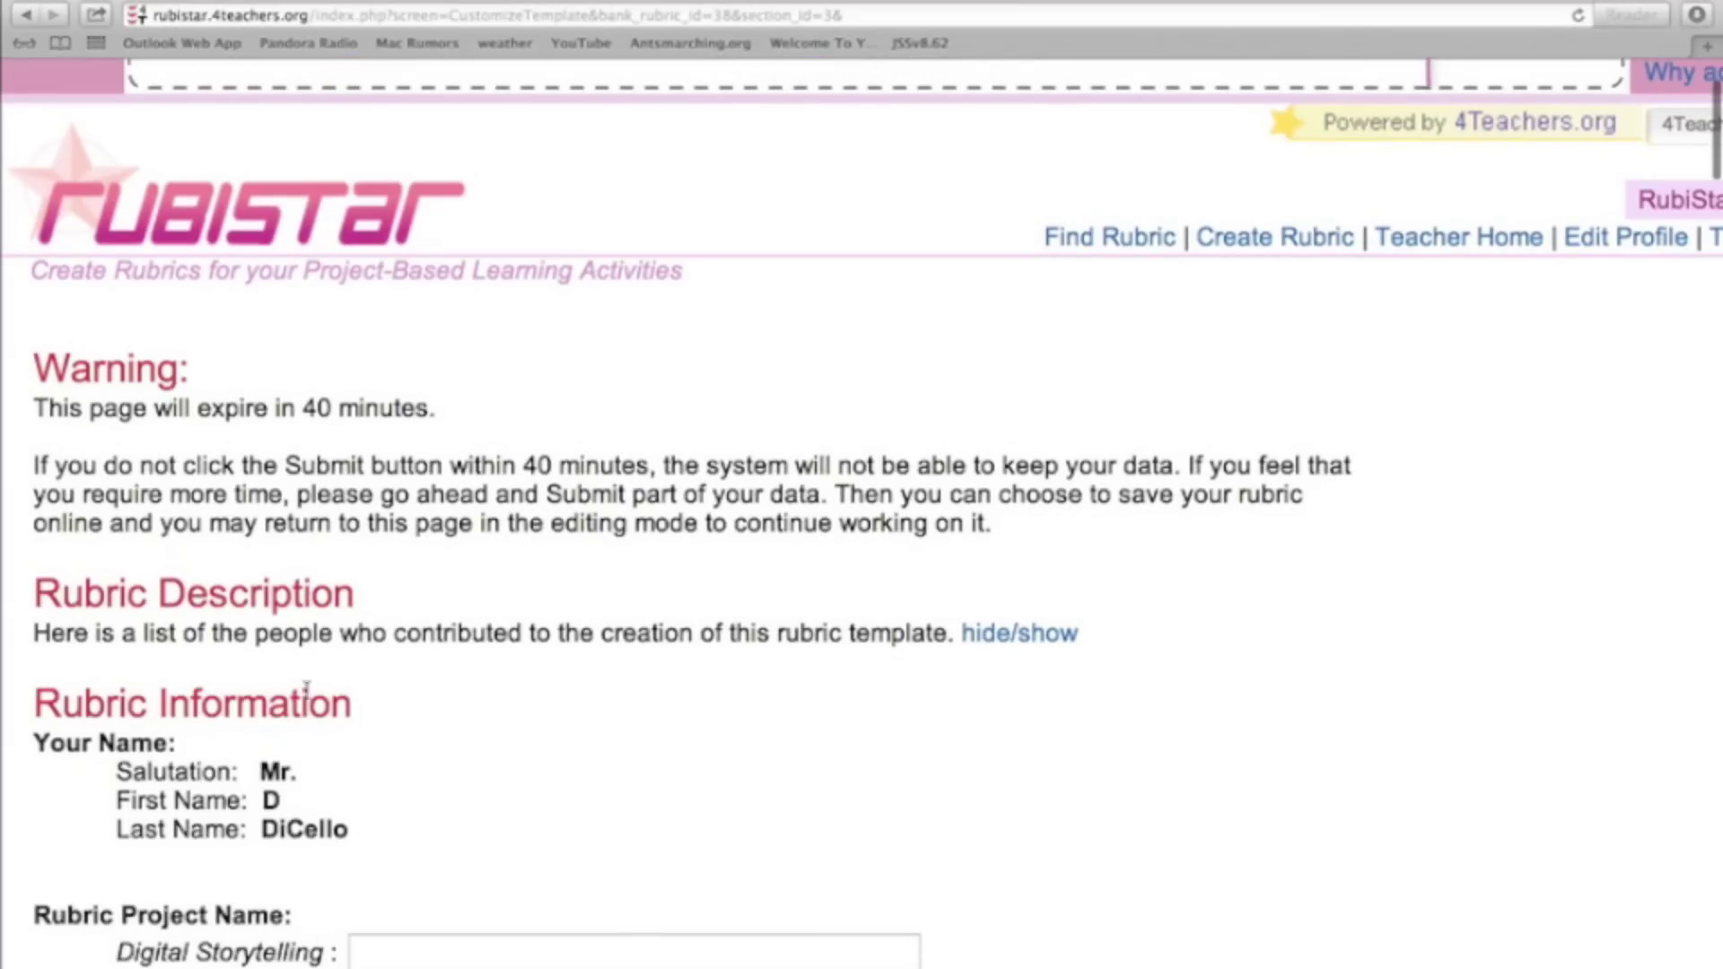
scroll(510, 726, down, 6)
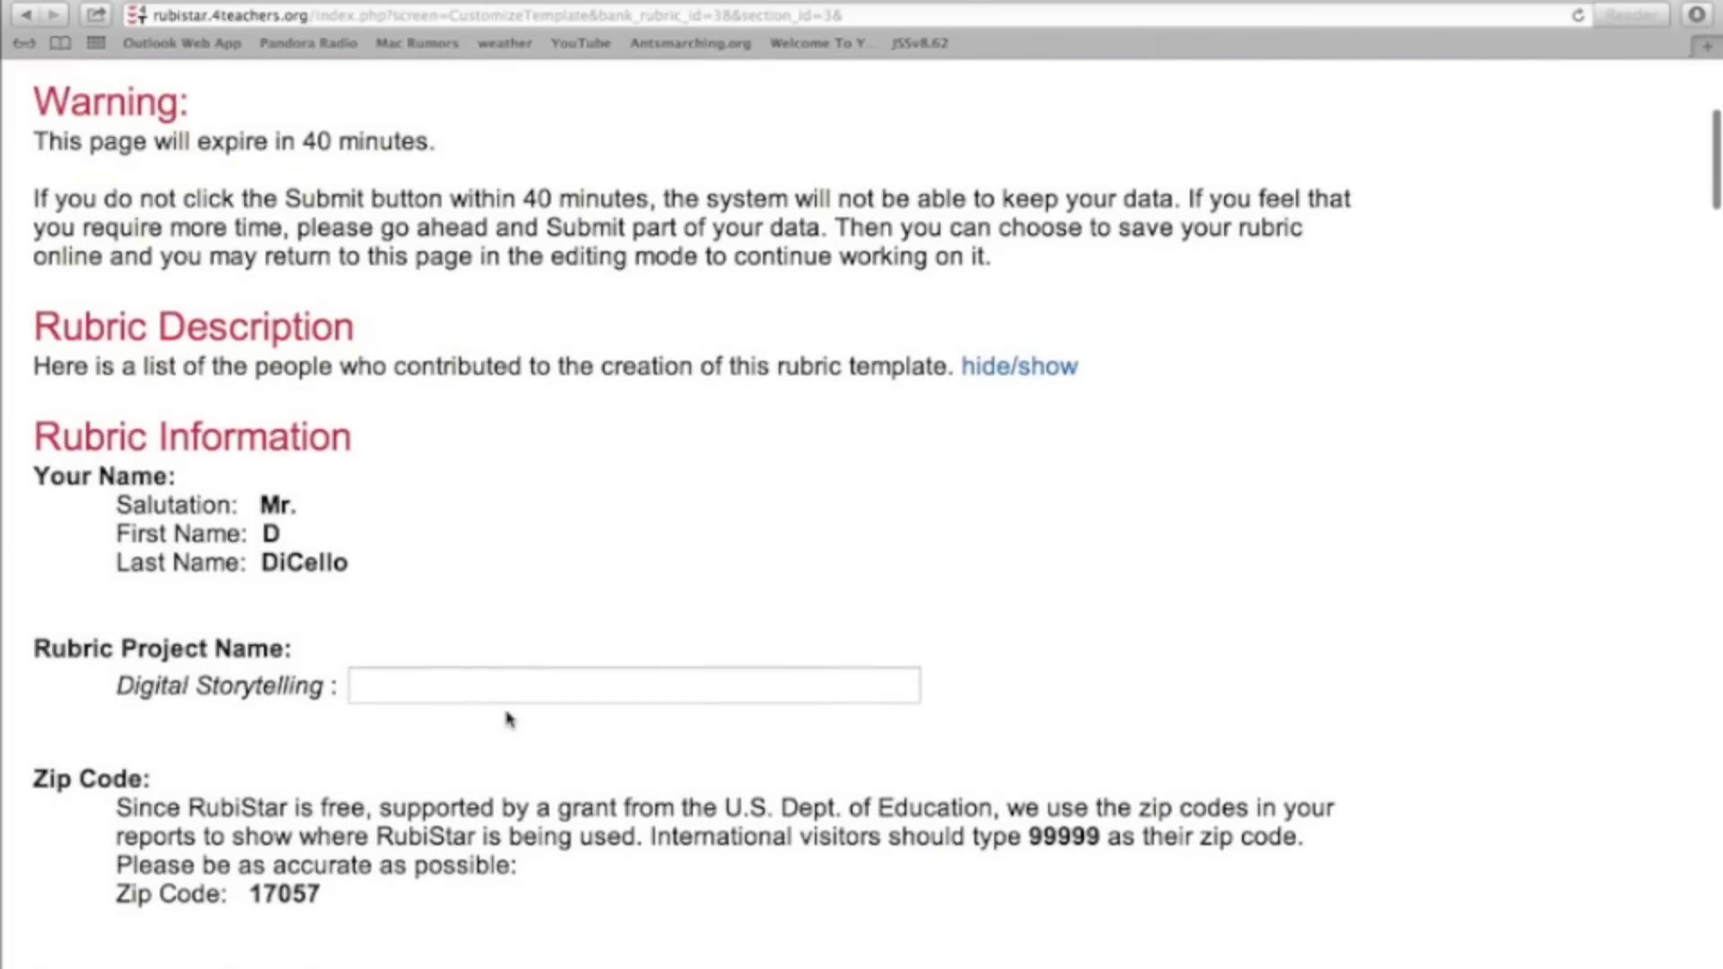
click(479, 689)
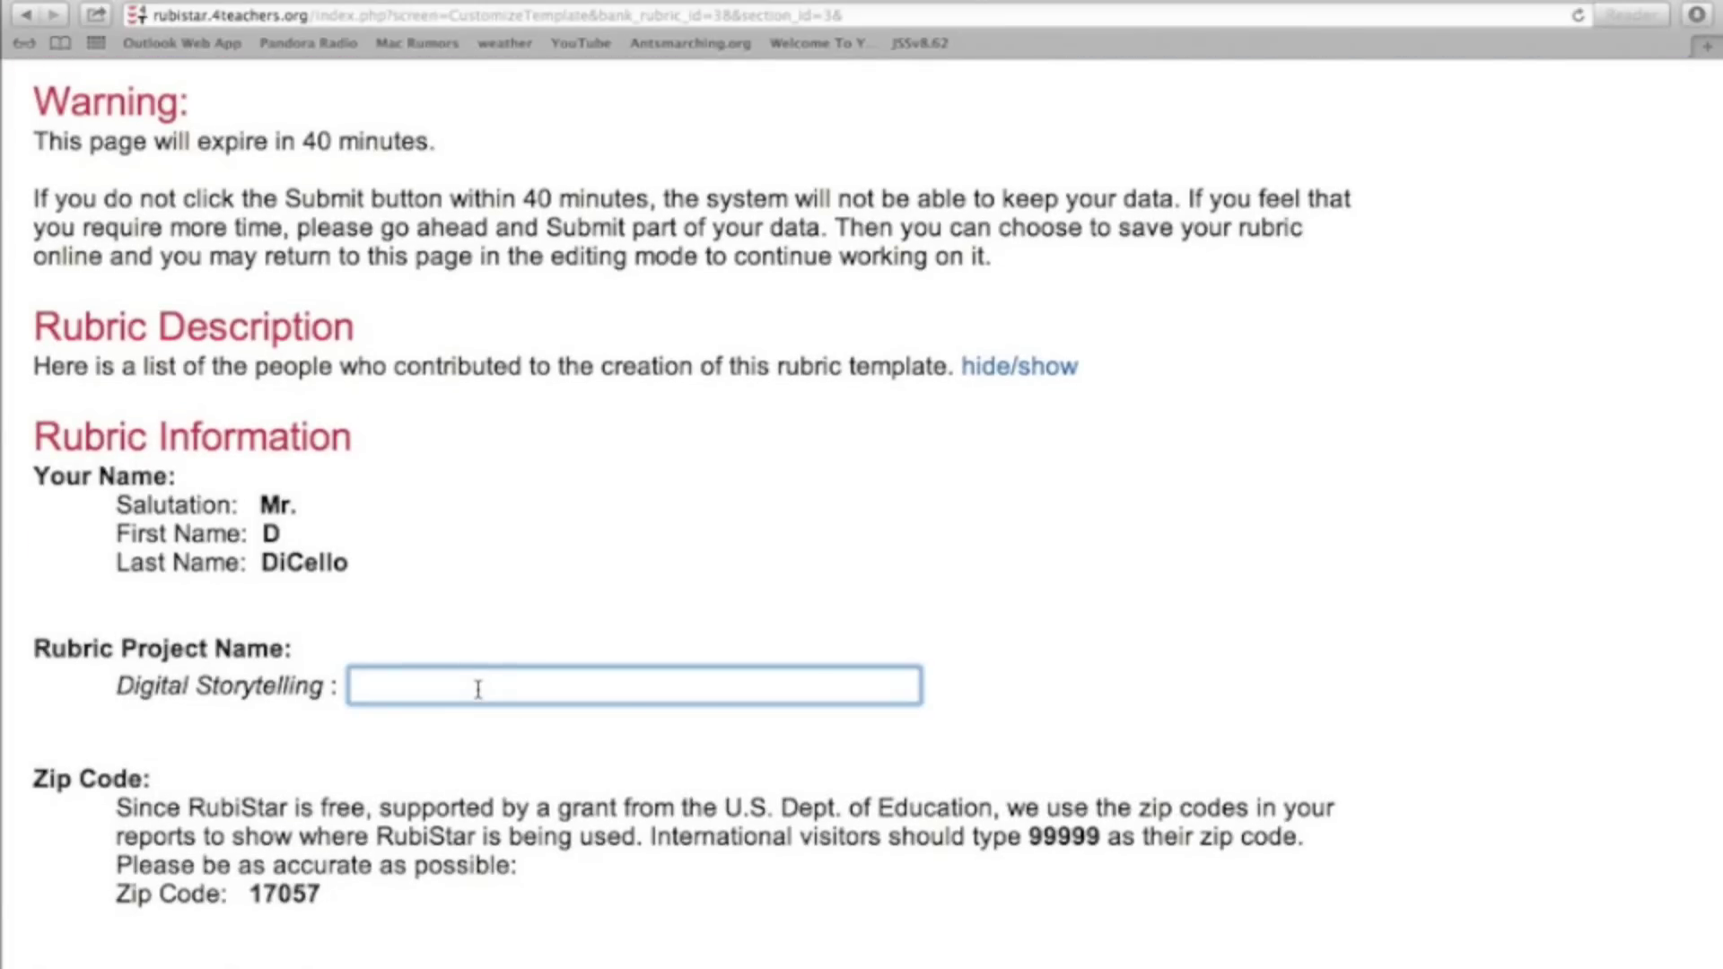
text(Sample )
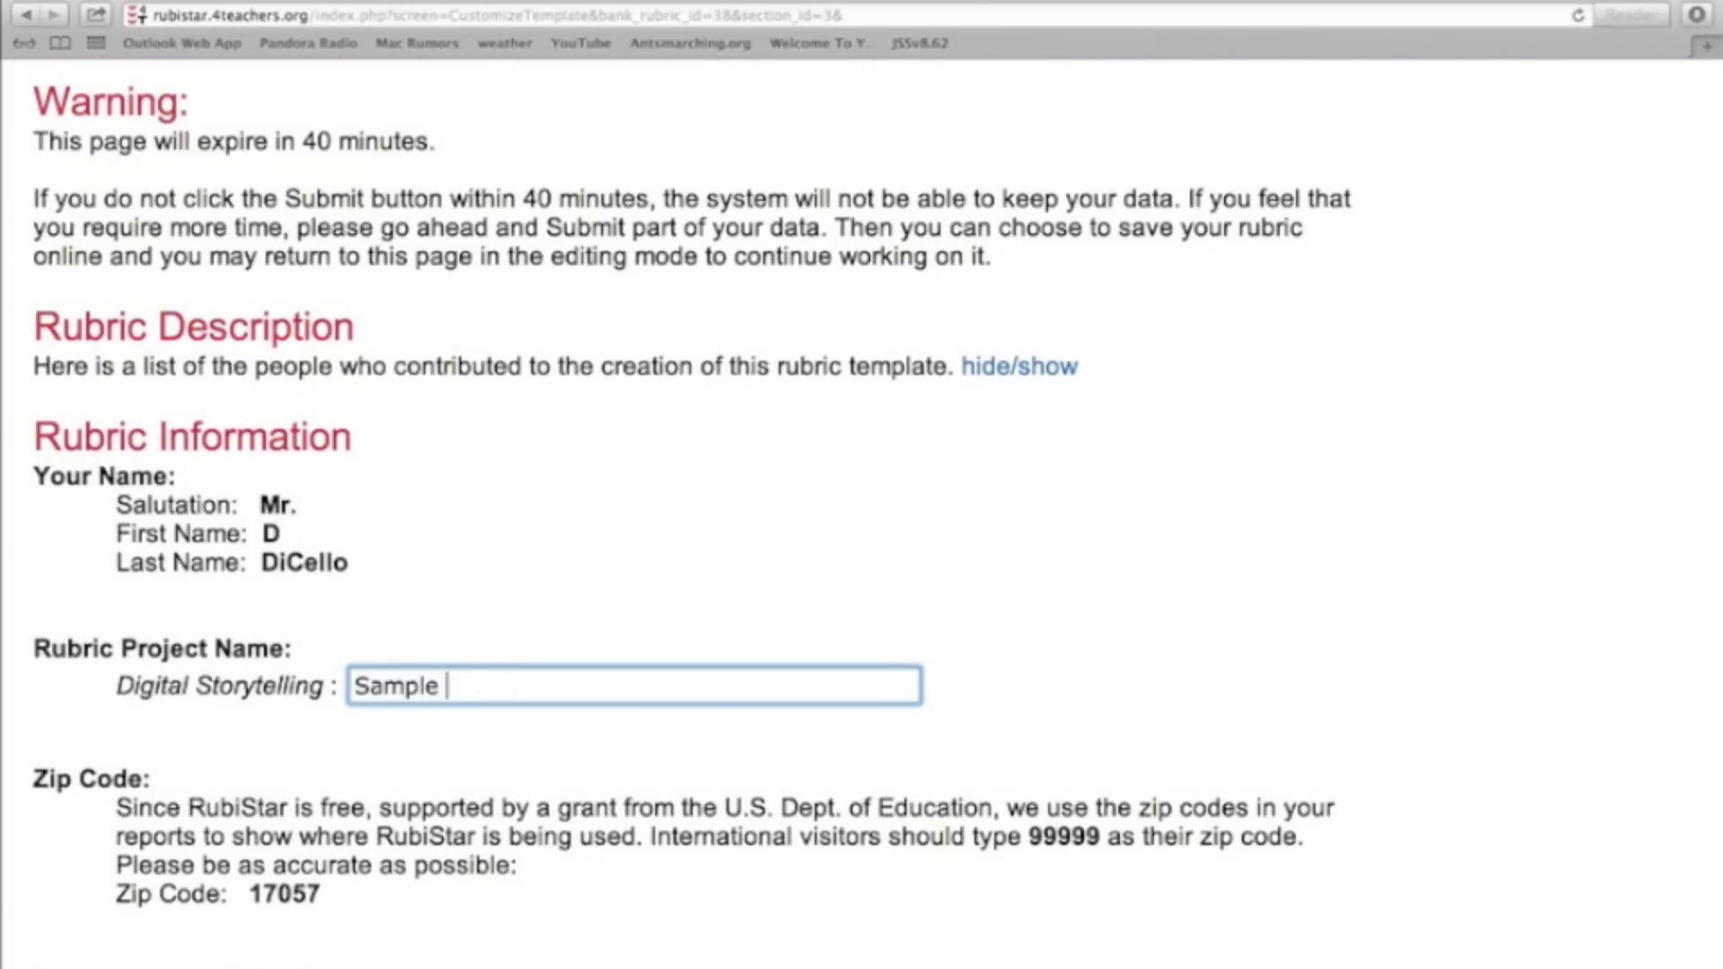
text(Project)
Step: Leave the Demonstration Rubric option set to temporary
scroll(876, 512, down, 2)
scroll(876, 511, down, 5)
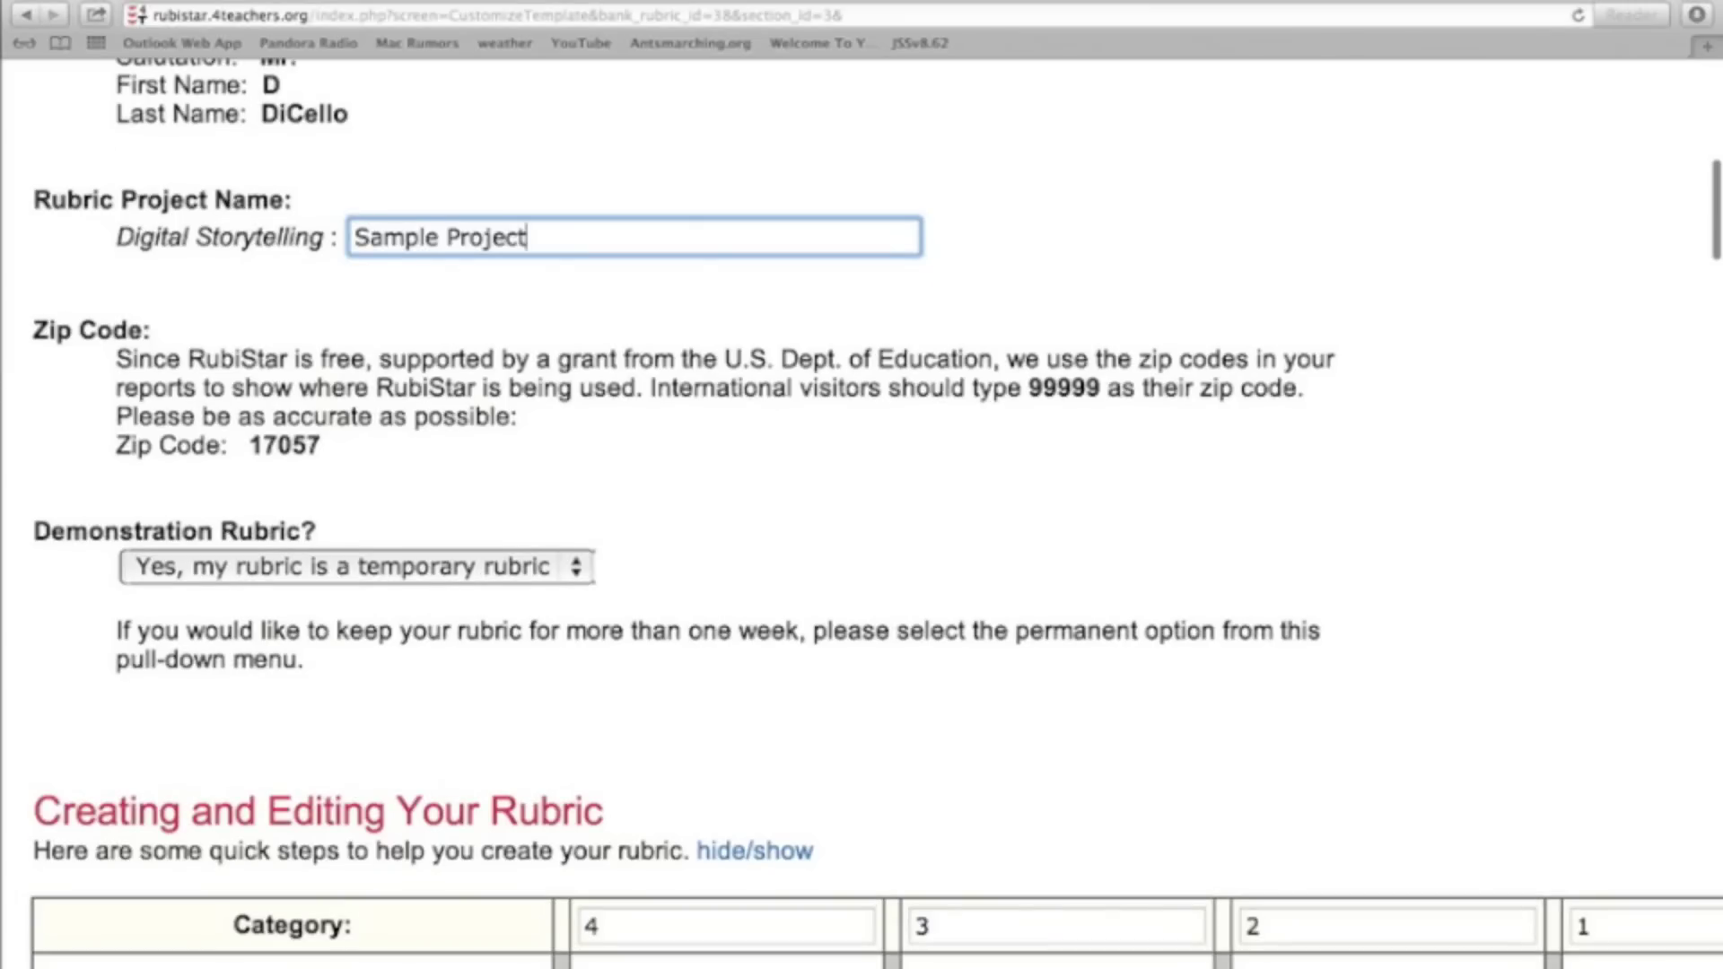
scroll(479, 696, down, 2)
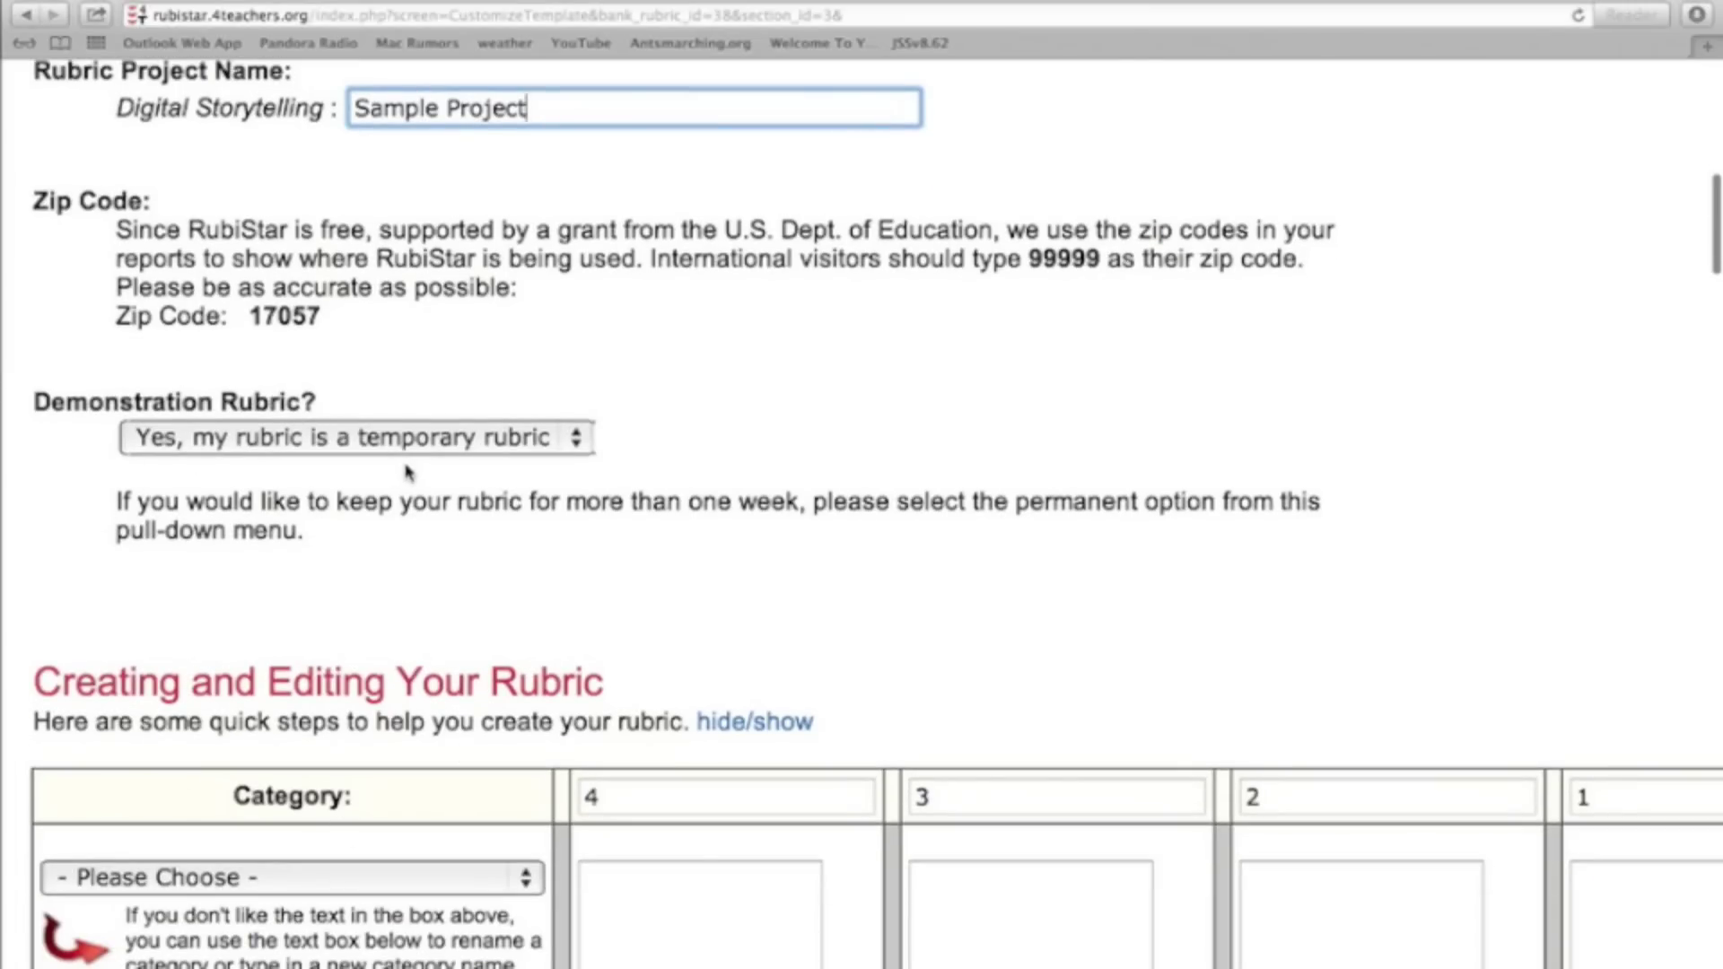
click(584, 452)
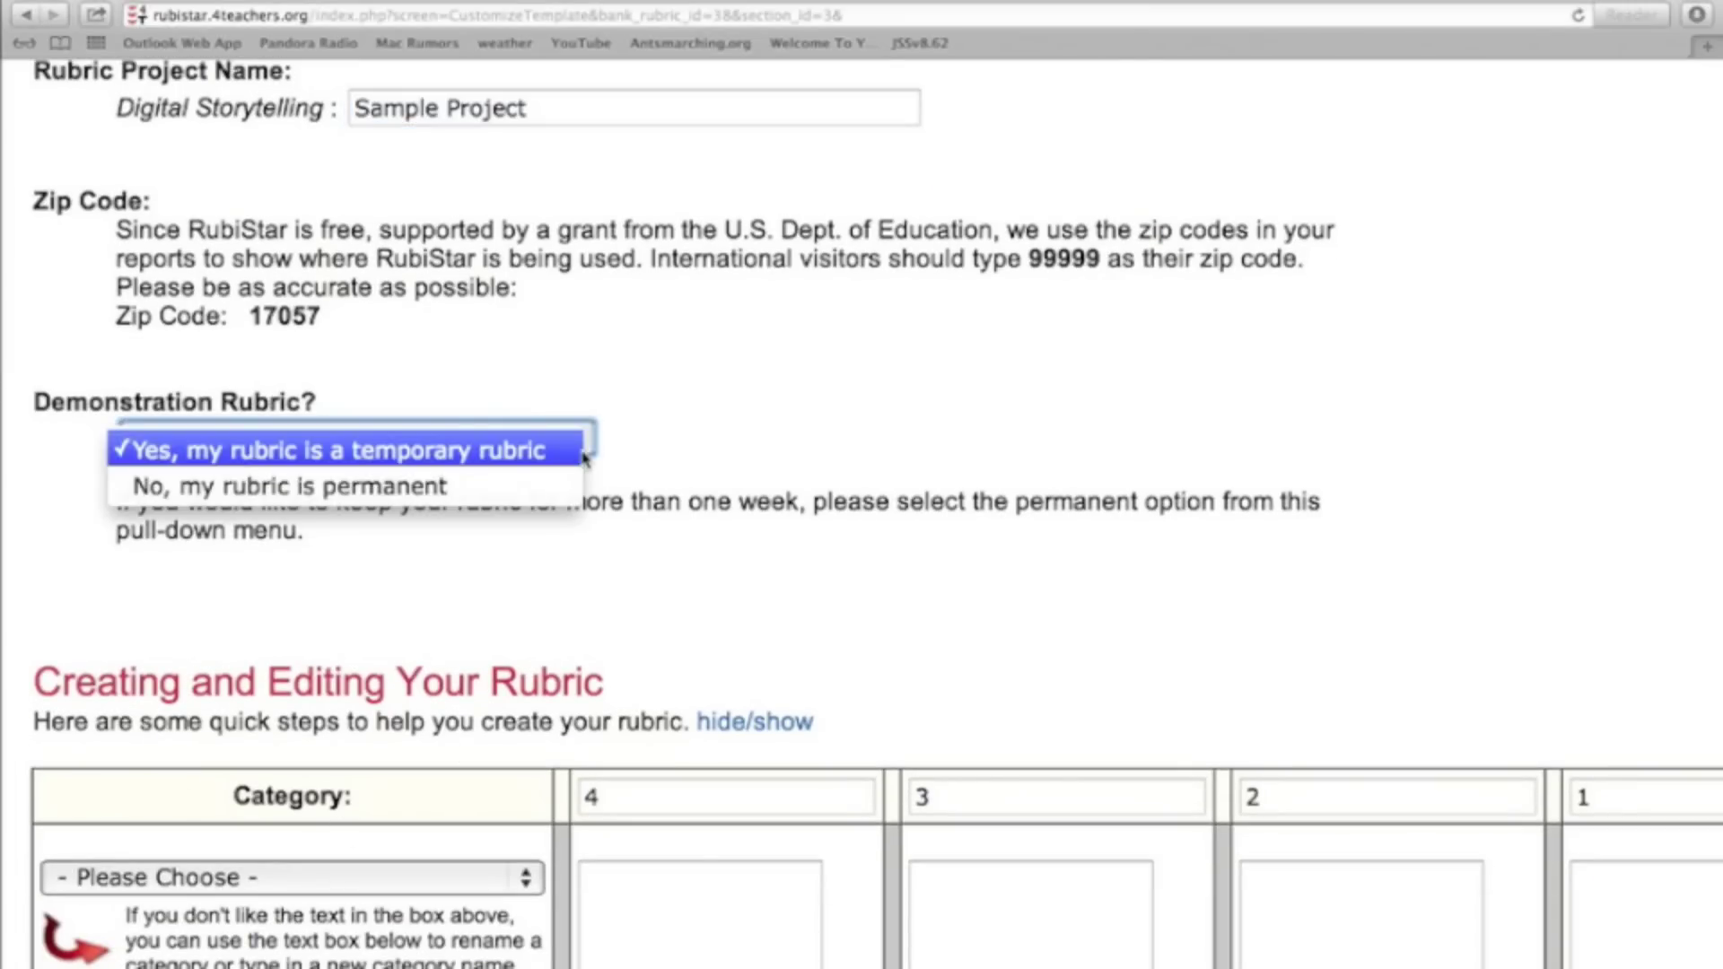
click(641, 500)
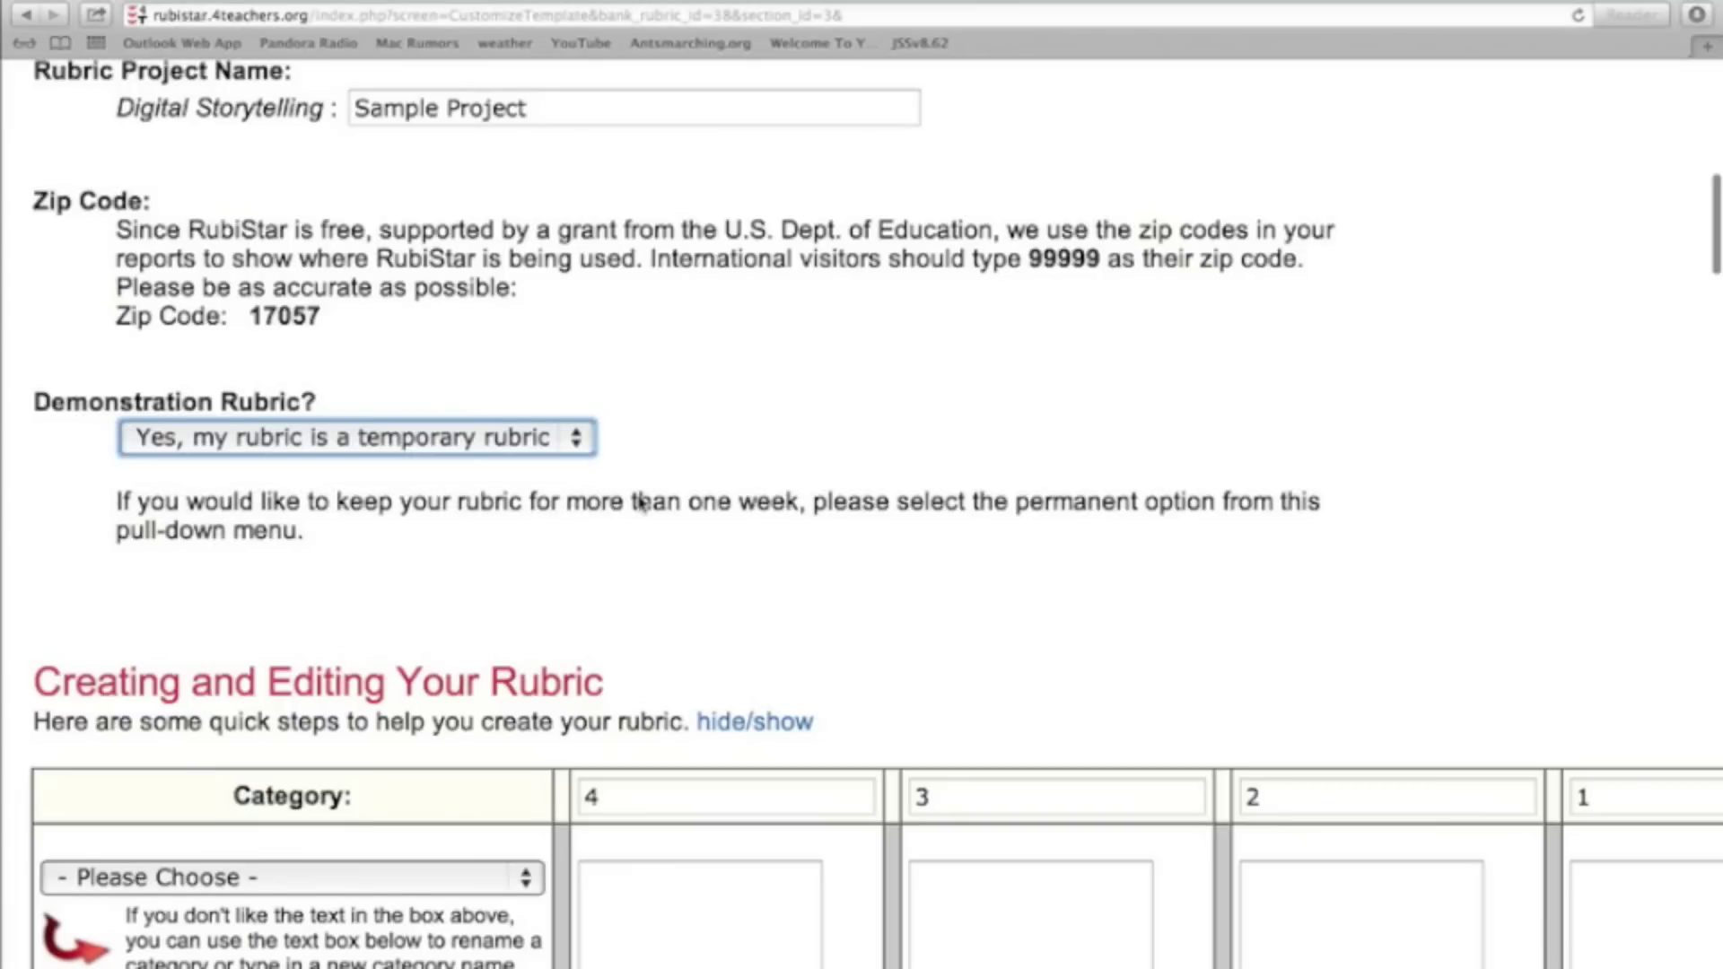
scroll(641, 500, down, 5)
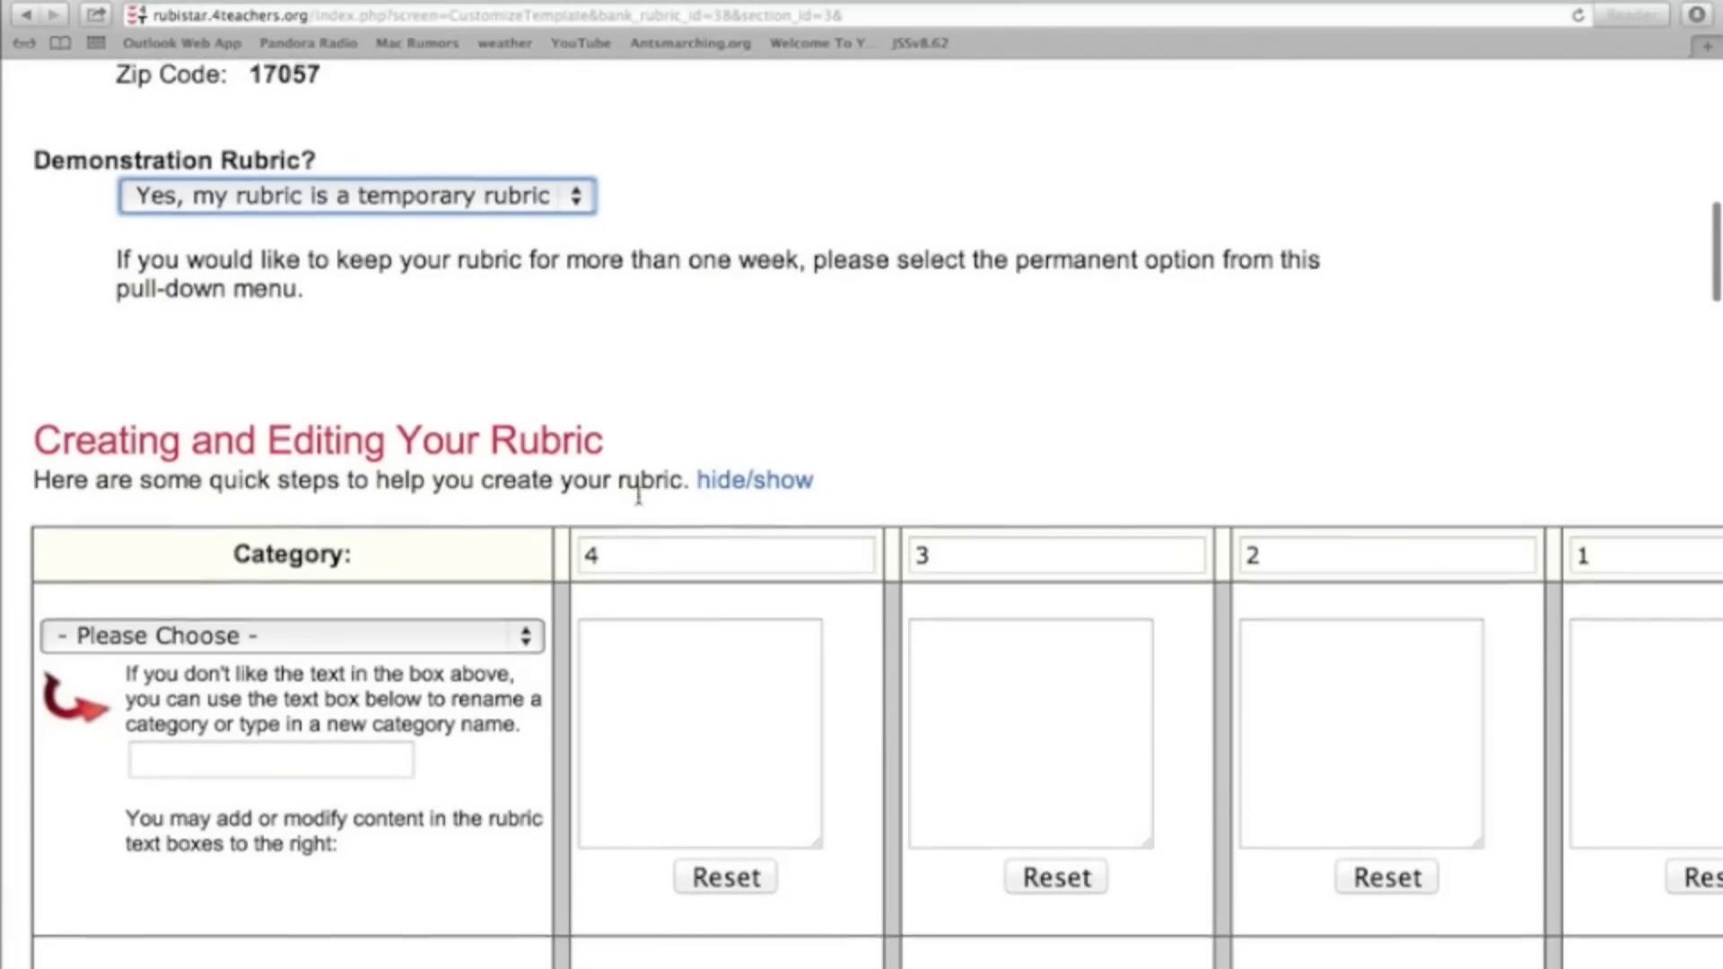
Step: Scroll to the Sample Project rubric grid with score columns 4, 3, 2 and 1
scroll(638, 494, down, 1)
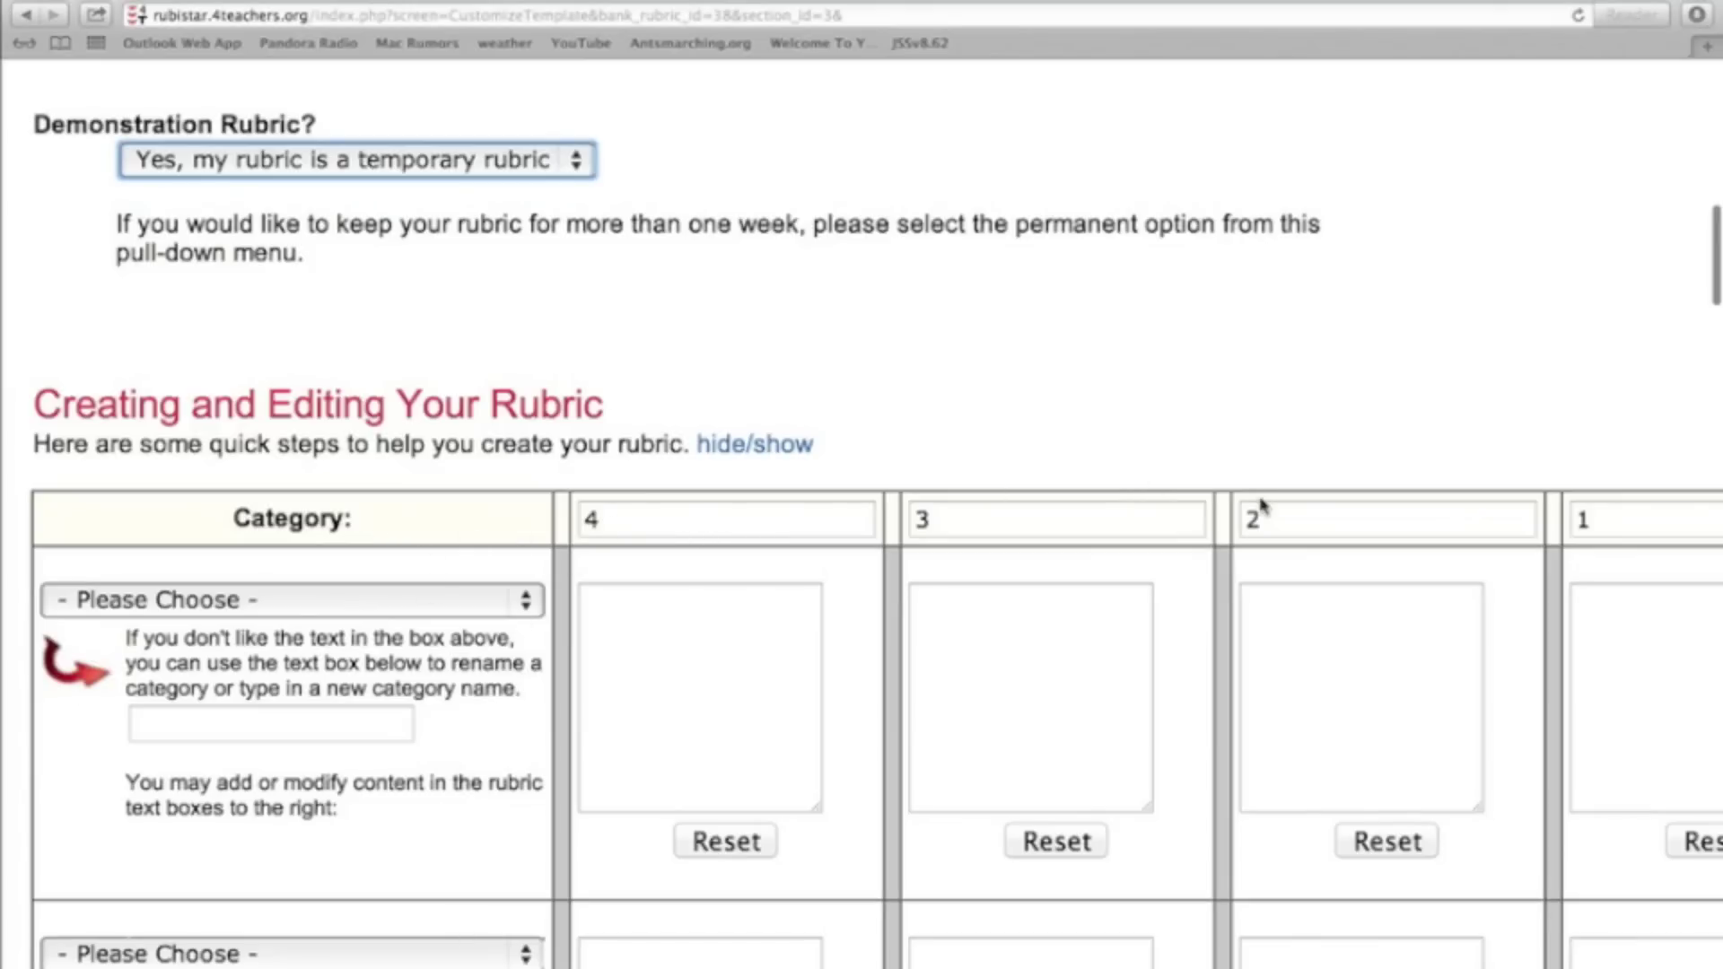
scroll(1311, 498, right, 4)
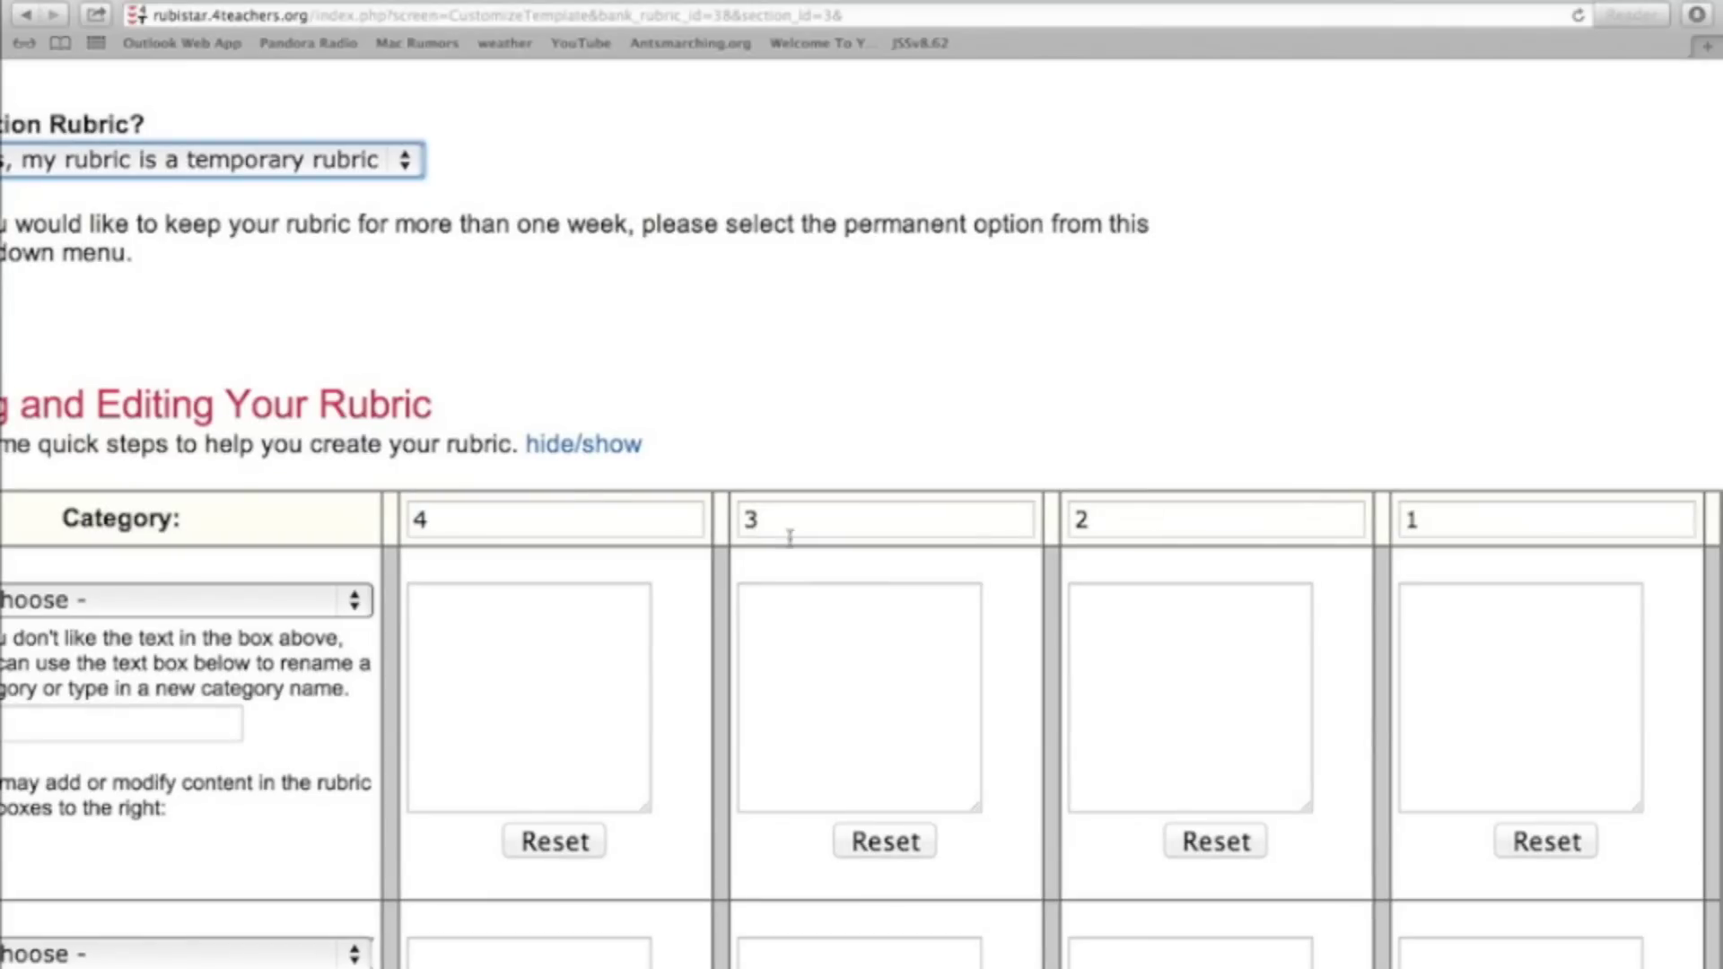
scroll(768, 534, left, 1)
scroll(768, 534, left, 3)
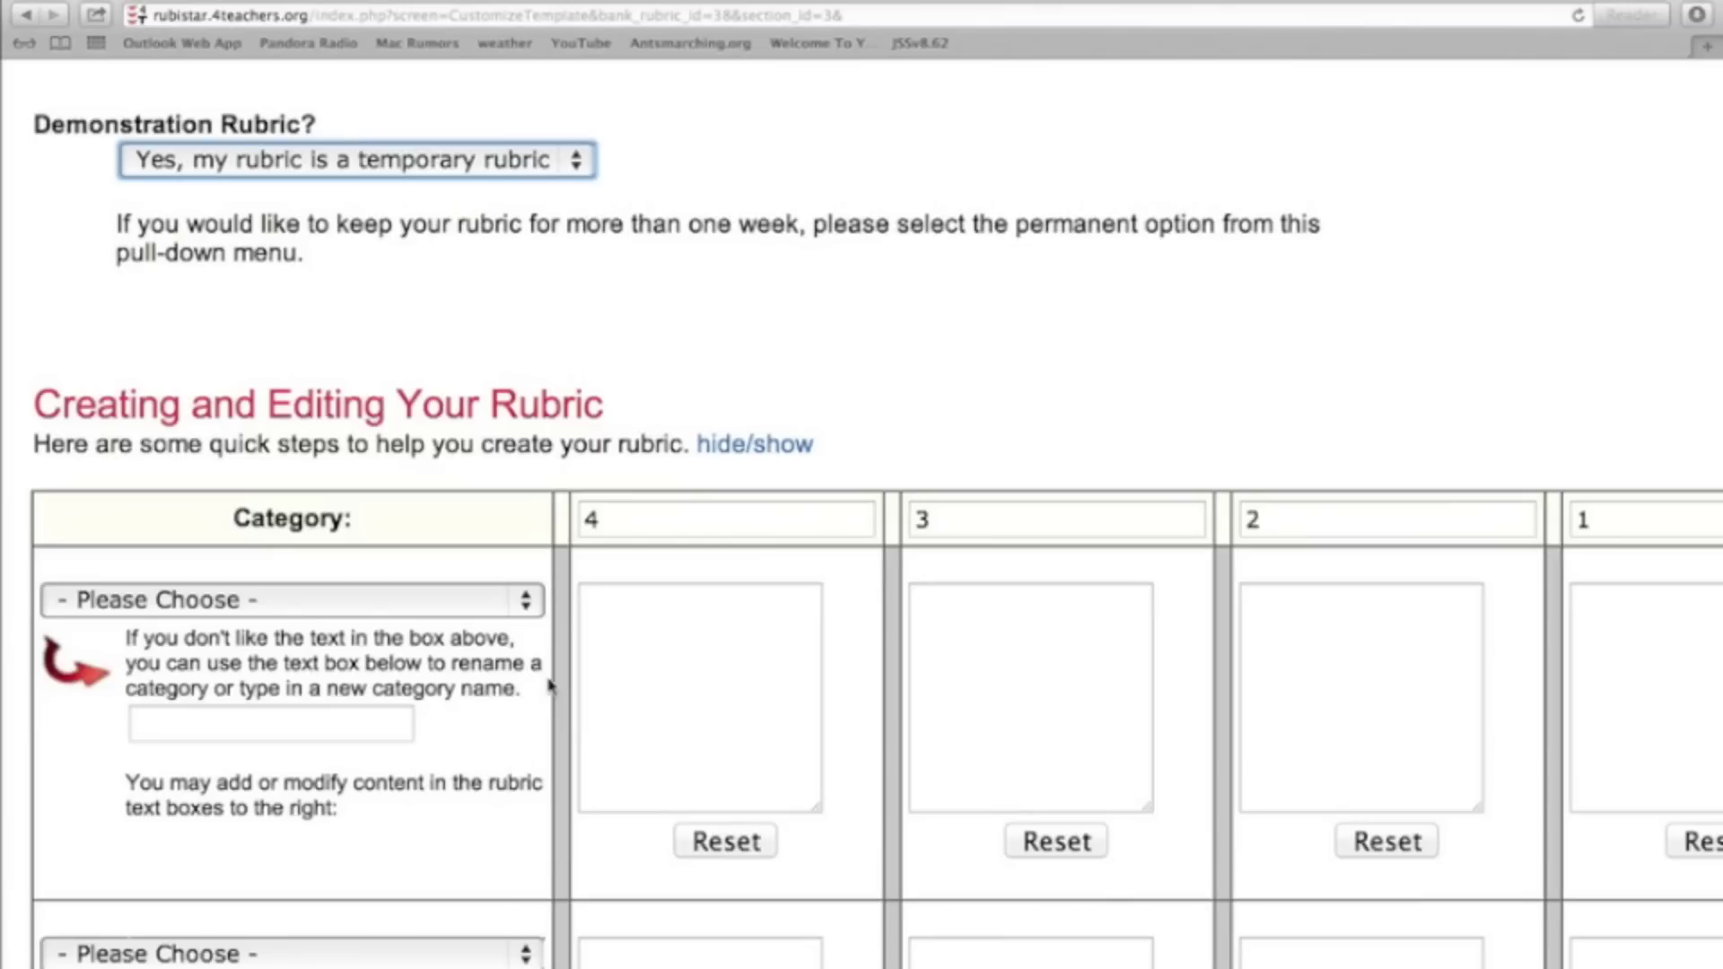
Step: Set the first row's category to Point of View - Purpose and edit its level 3 description
click(525, 603)
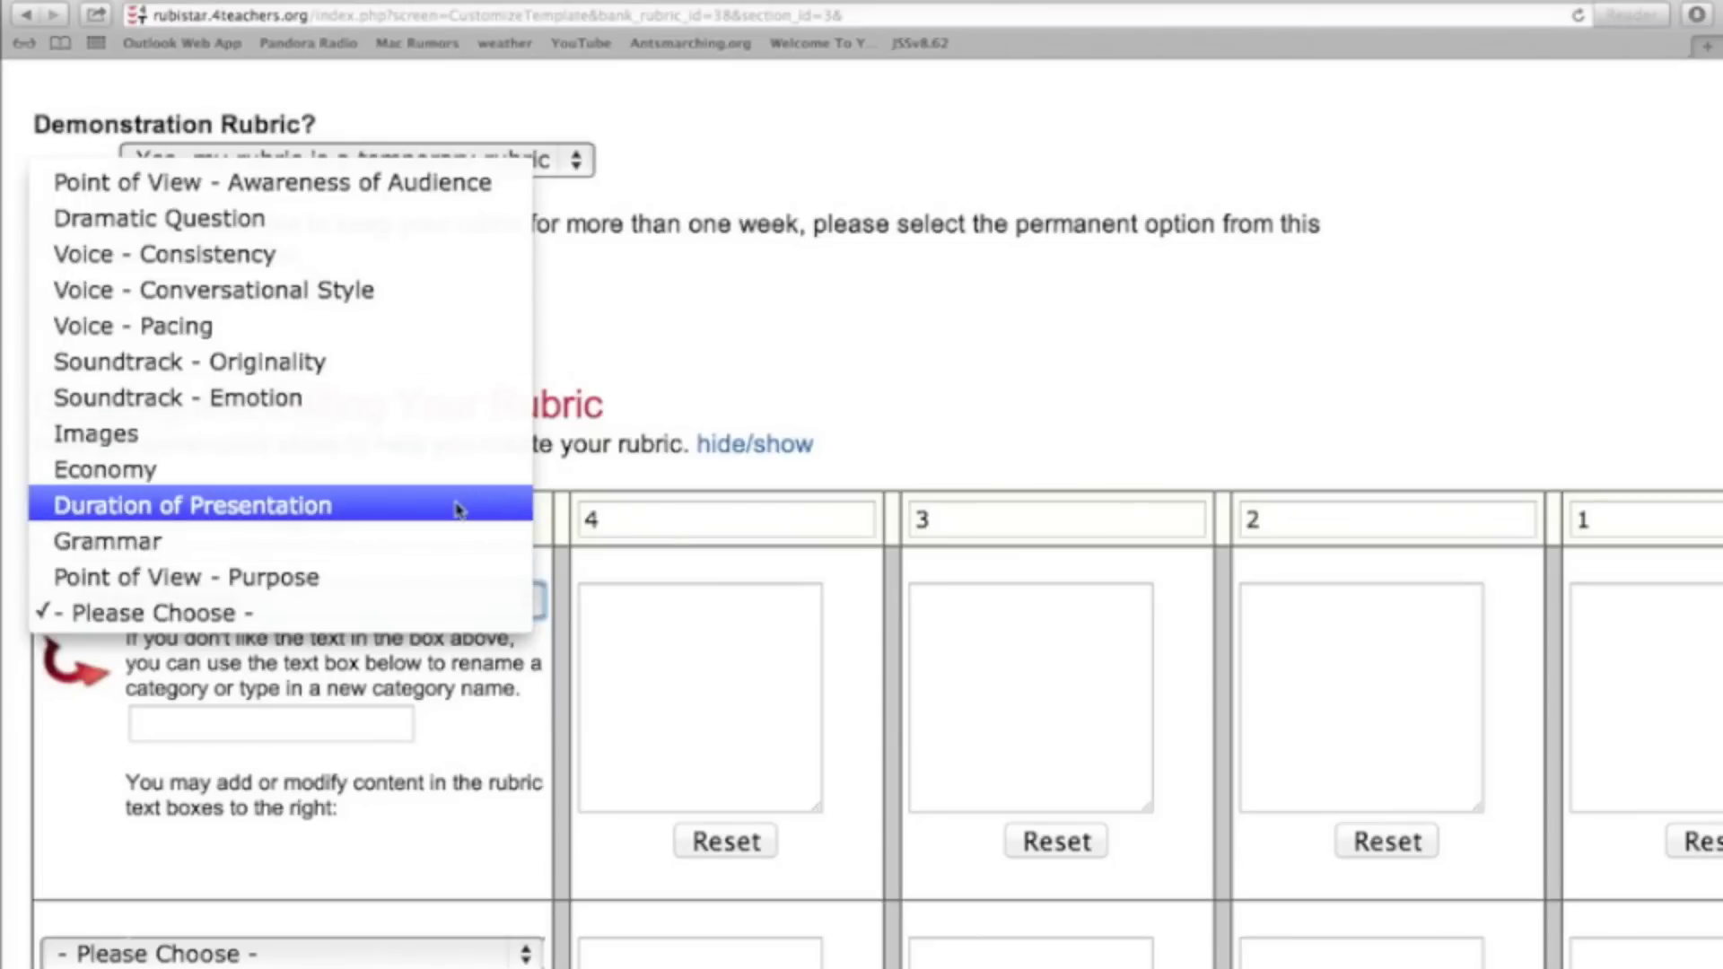
click(431, 579)
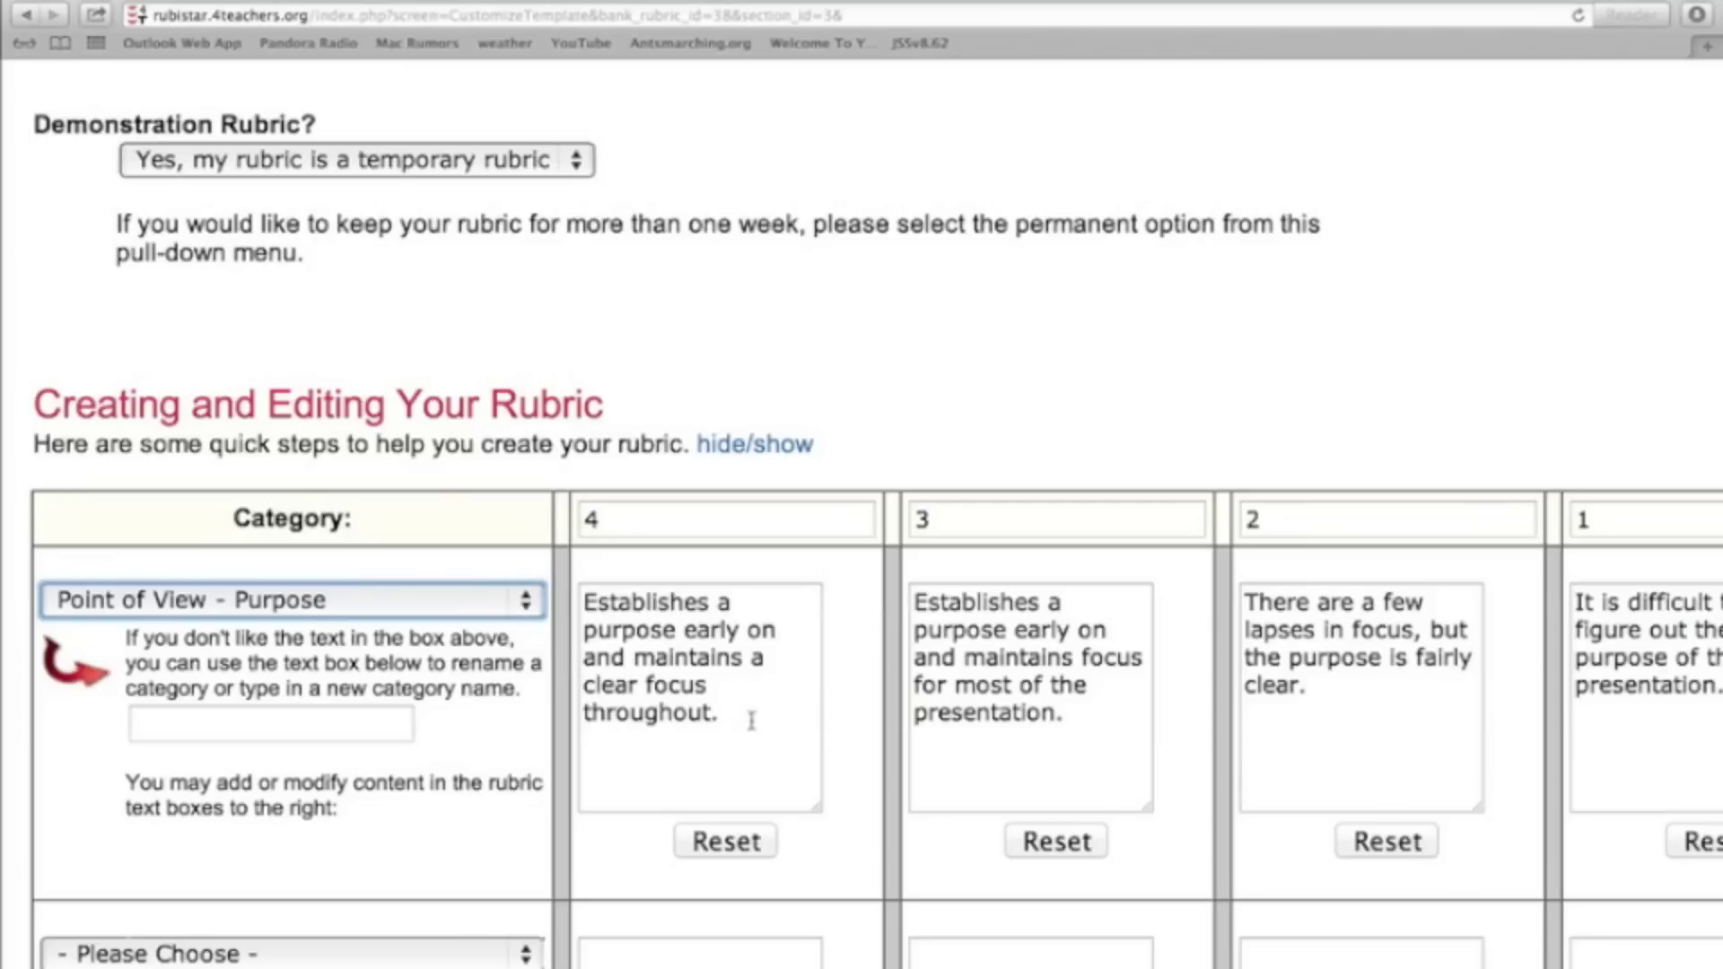
scroll(731, 692, right, 3)
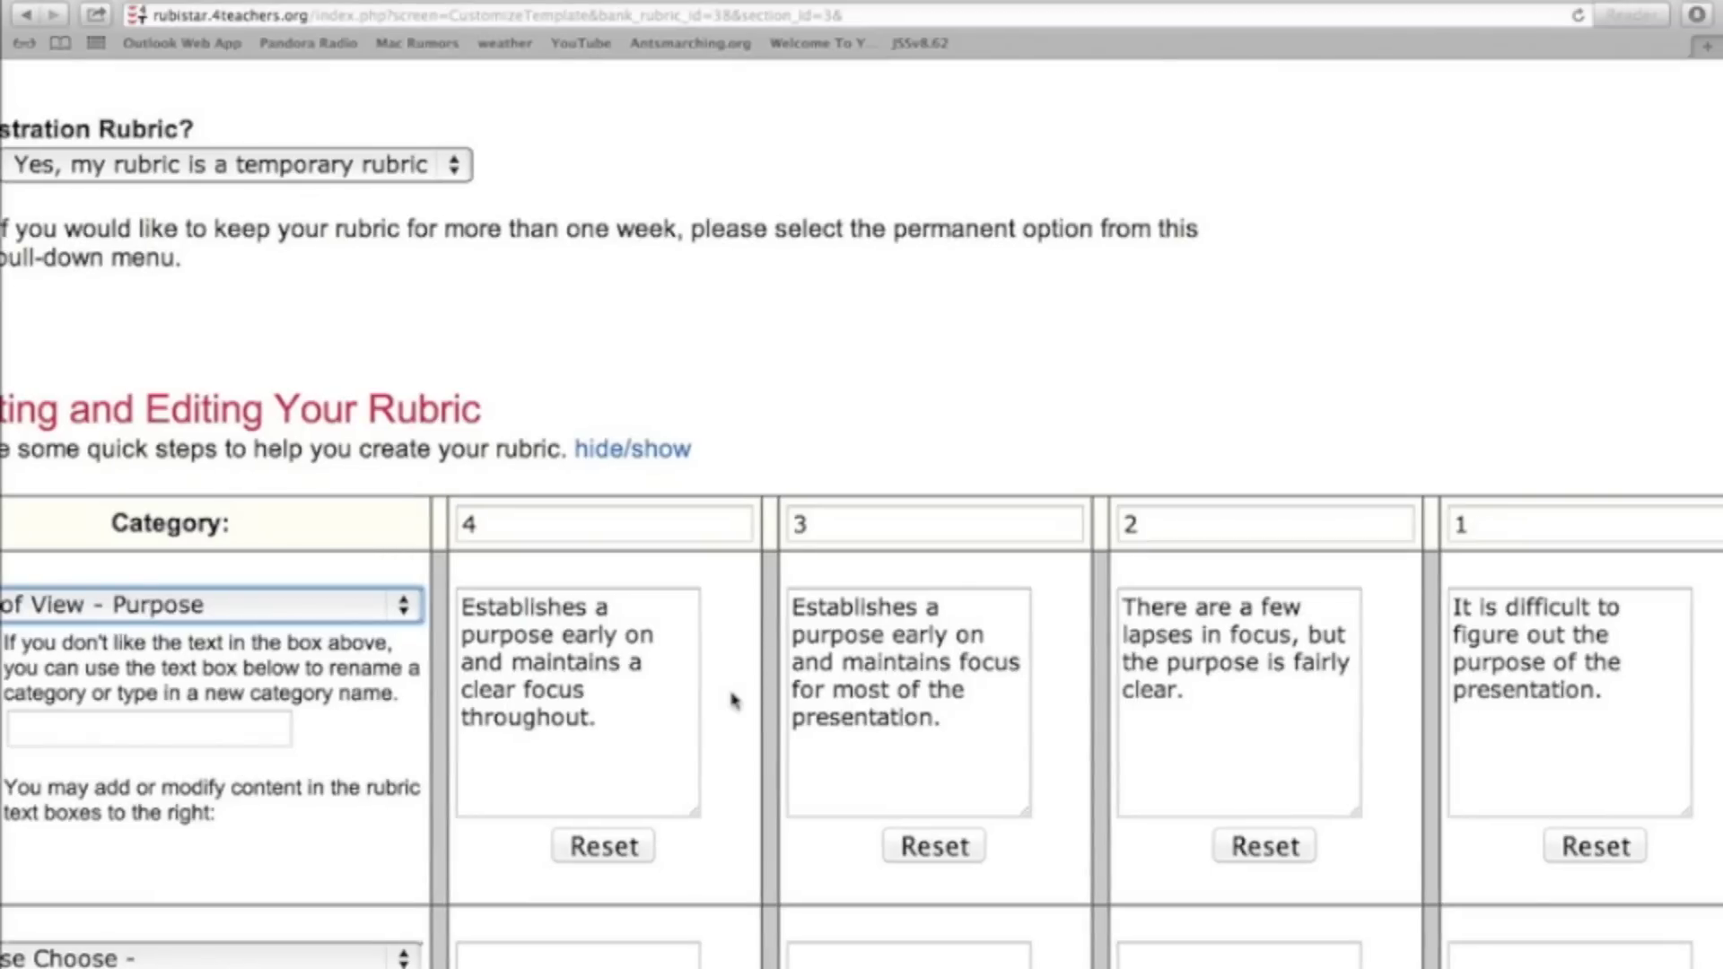
click(982, 738)
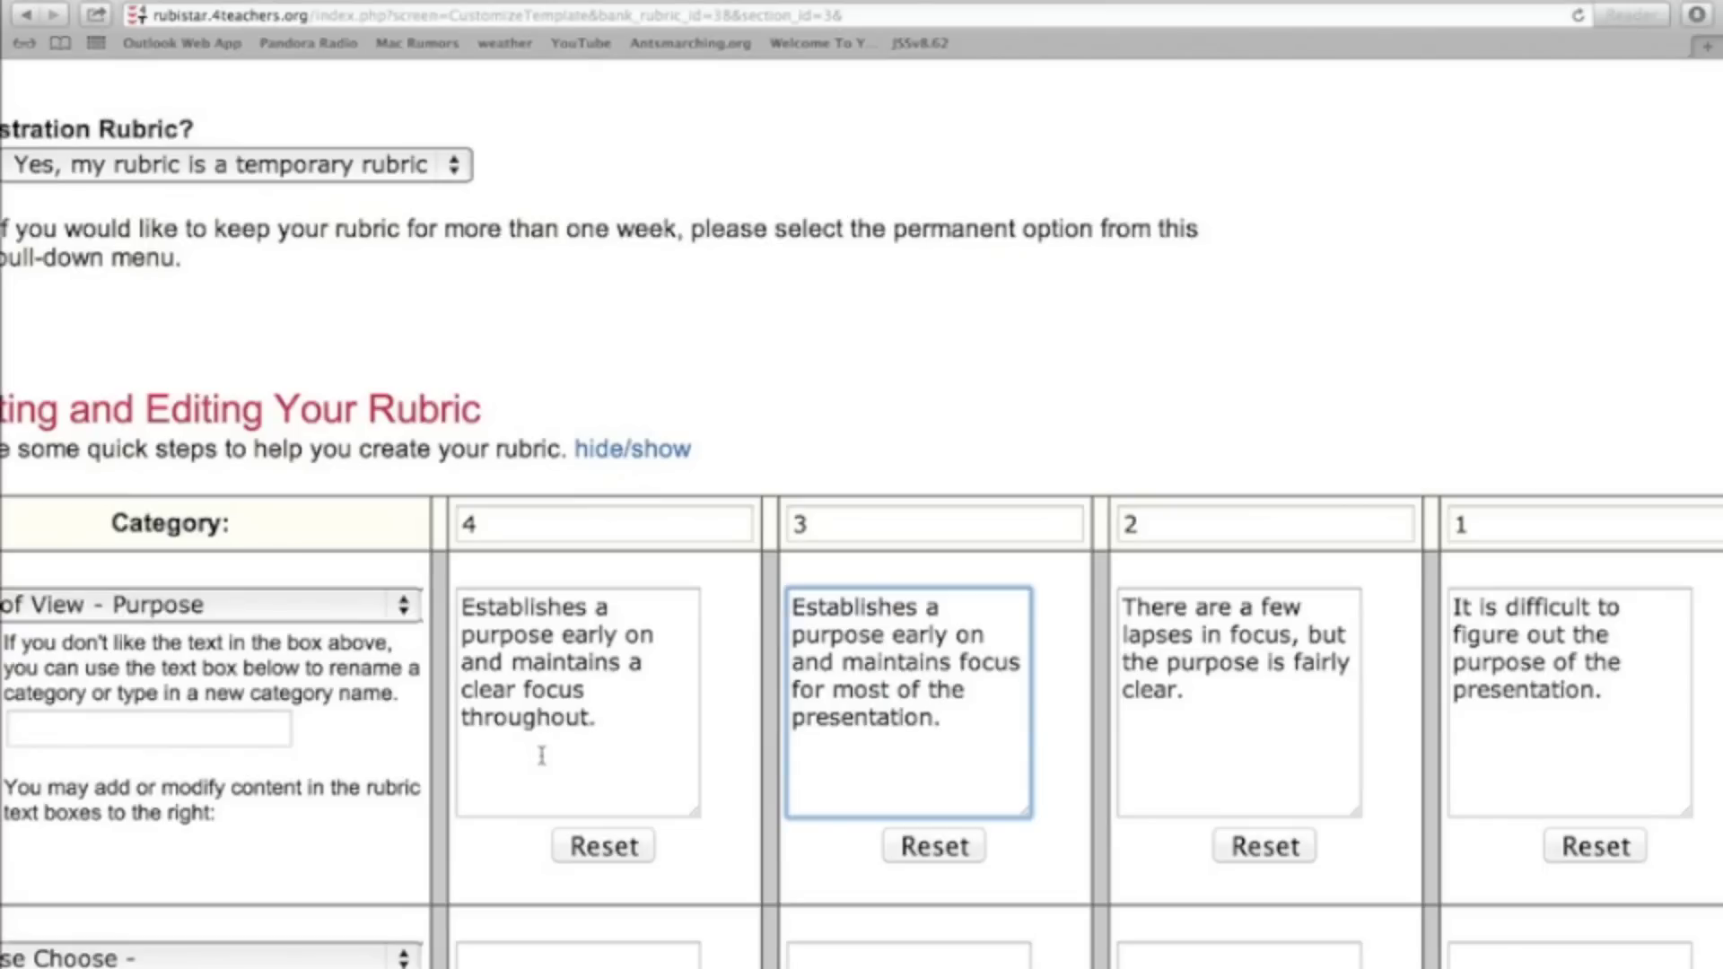
scroll(382, 779, down, 3)
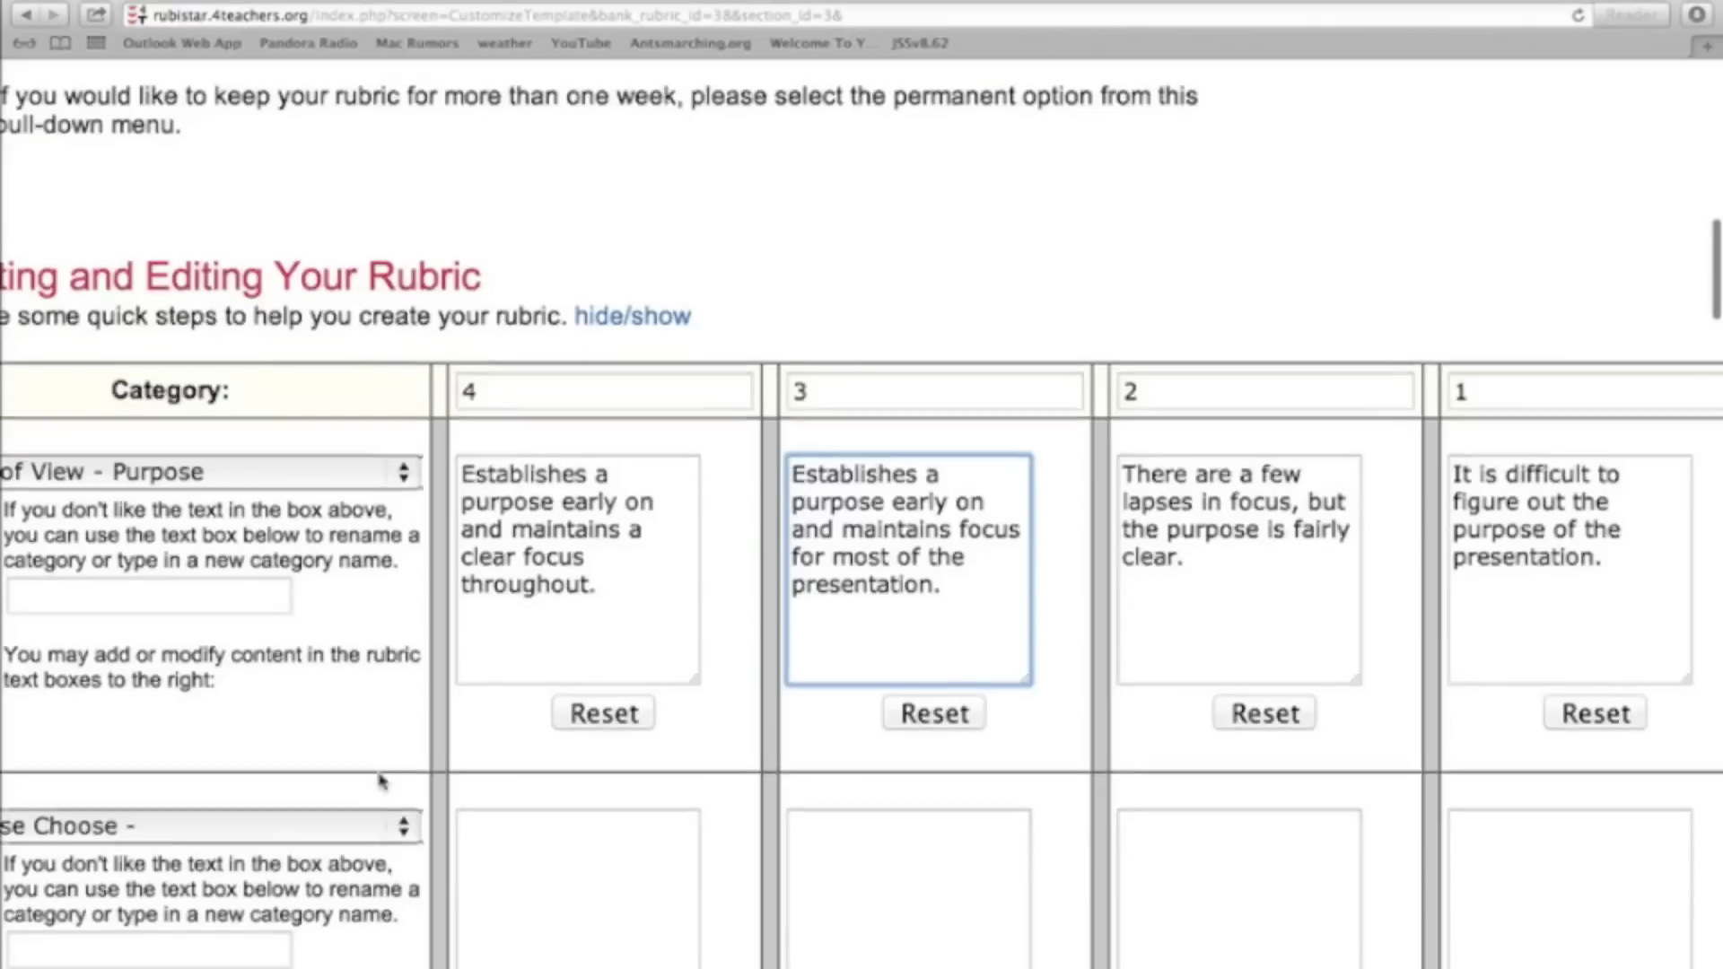
scroll(381, 779, down, 1)
scroll(382, 779, left, 1)
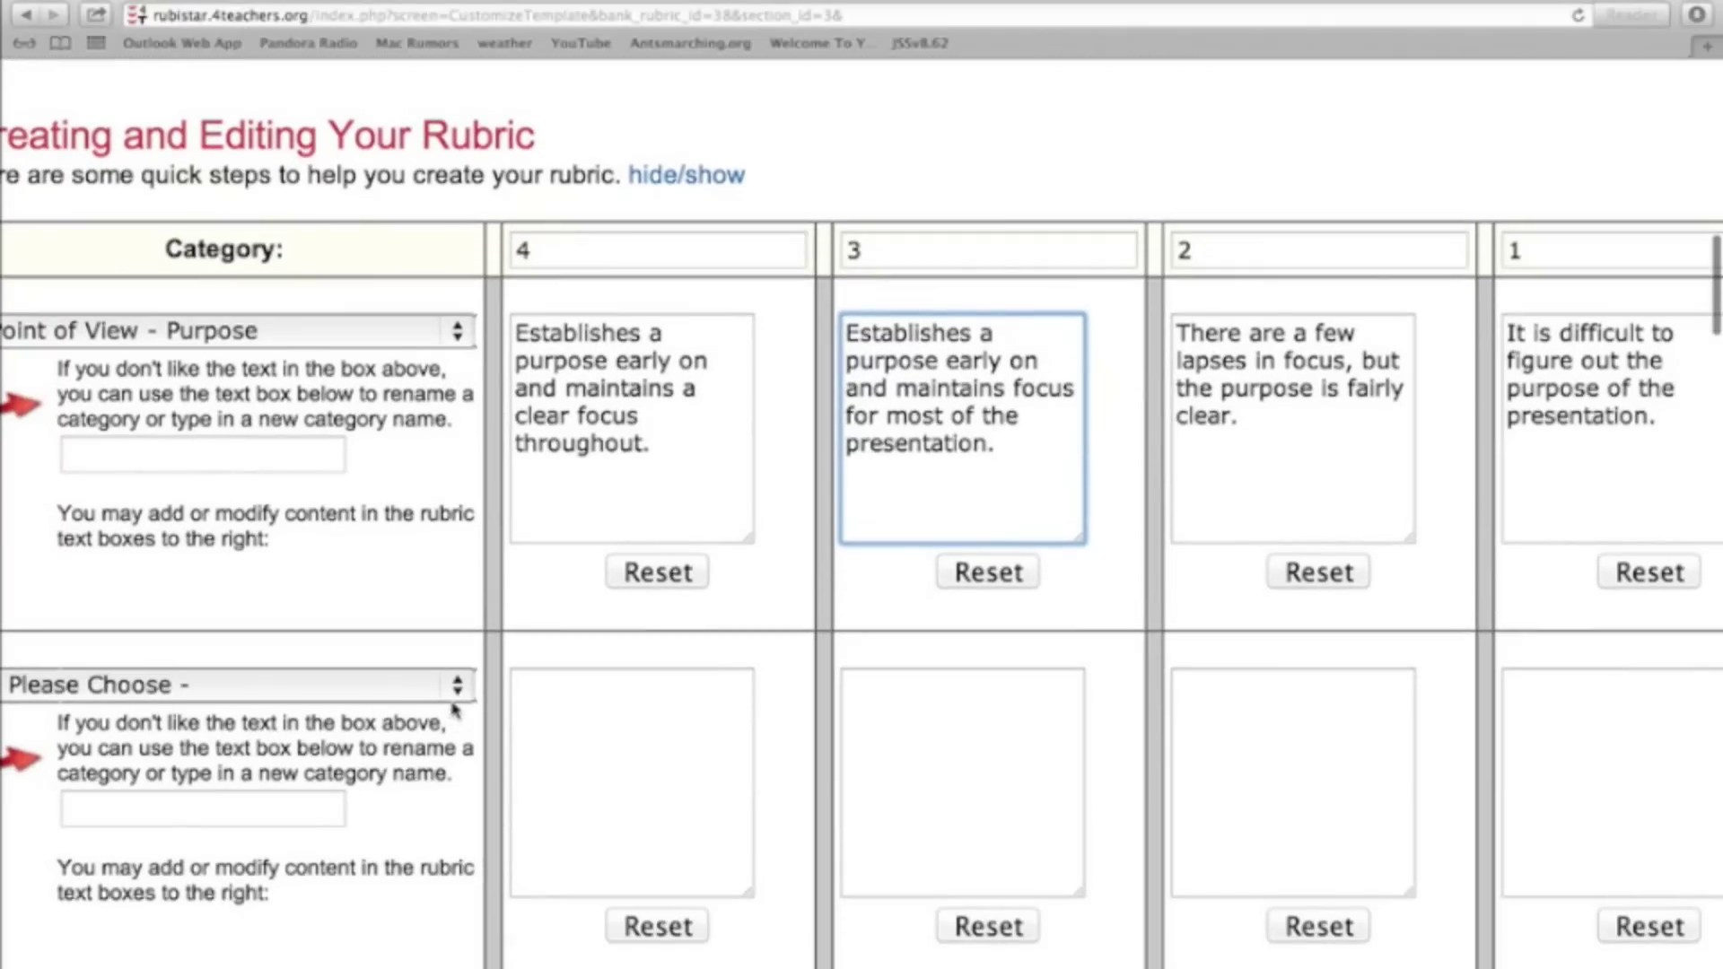
Step: Set the second row's category to Grammar
click(462, 698)
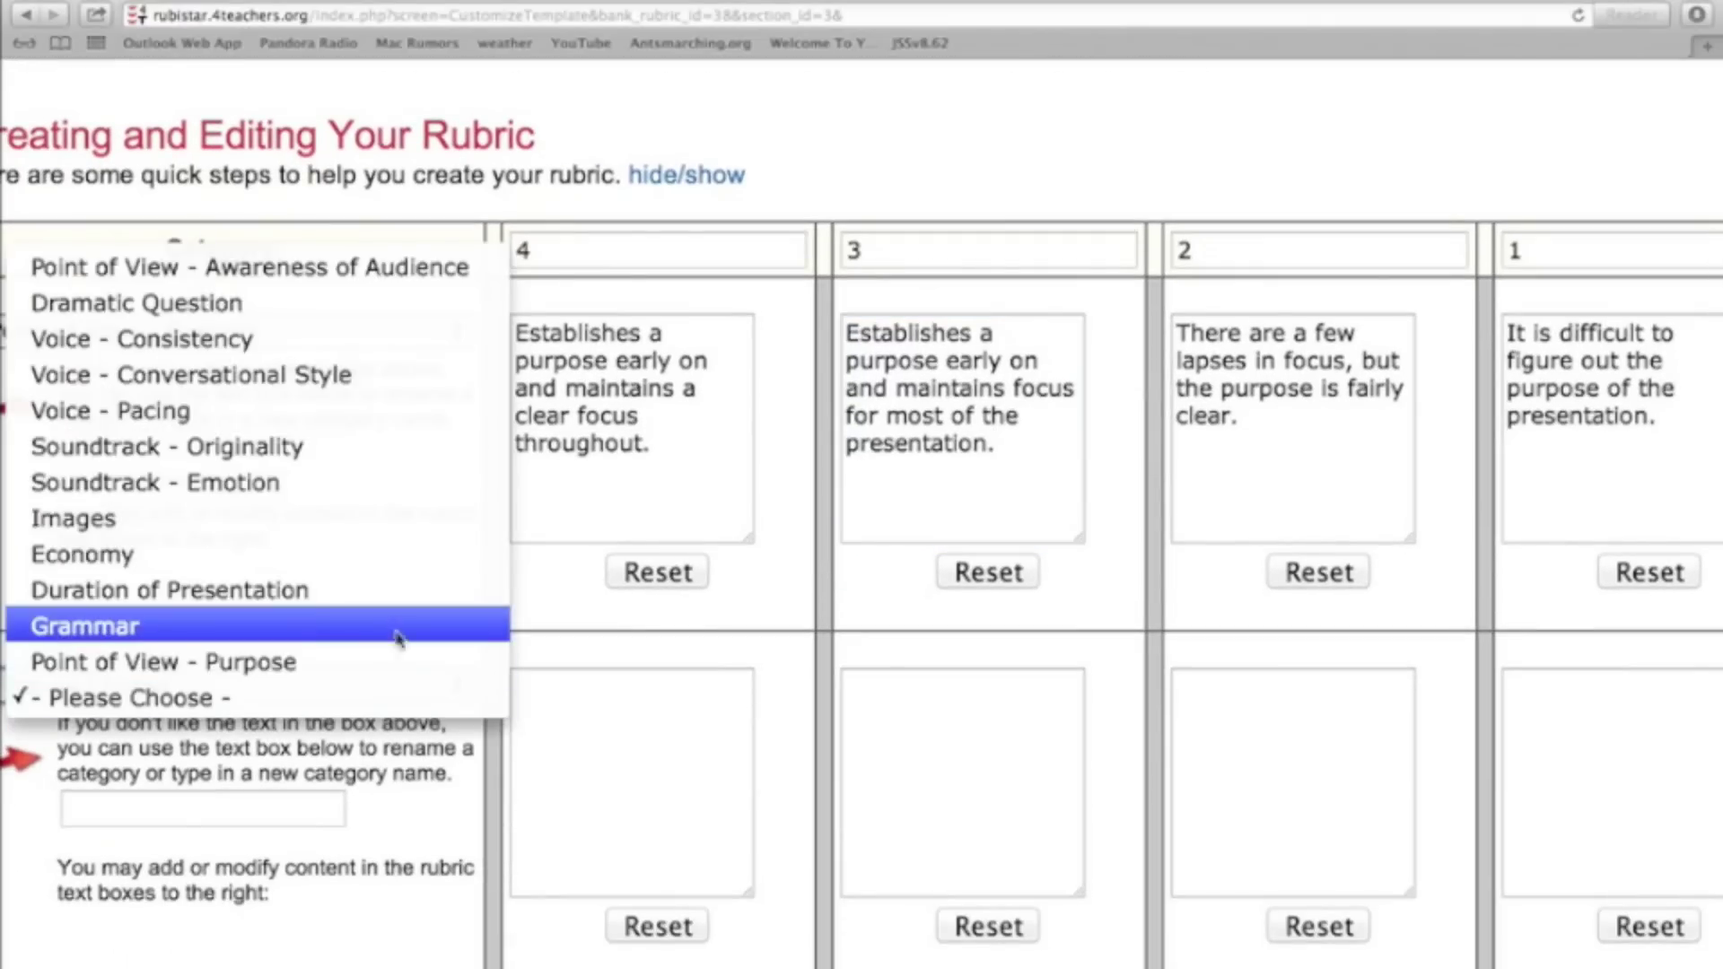
click(392, 626)
scroll(392, 624, down, 2)
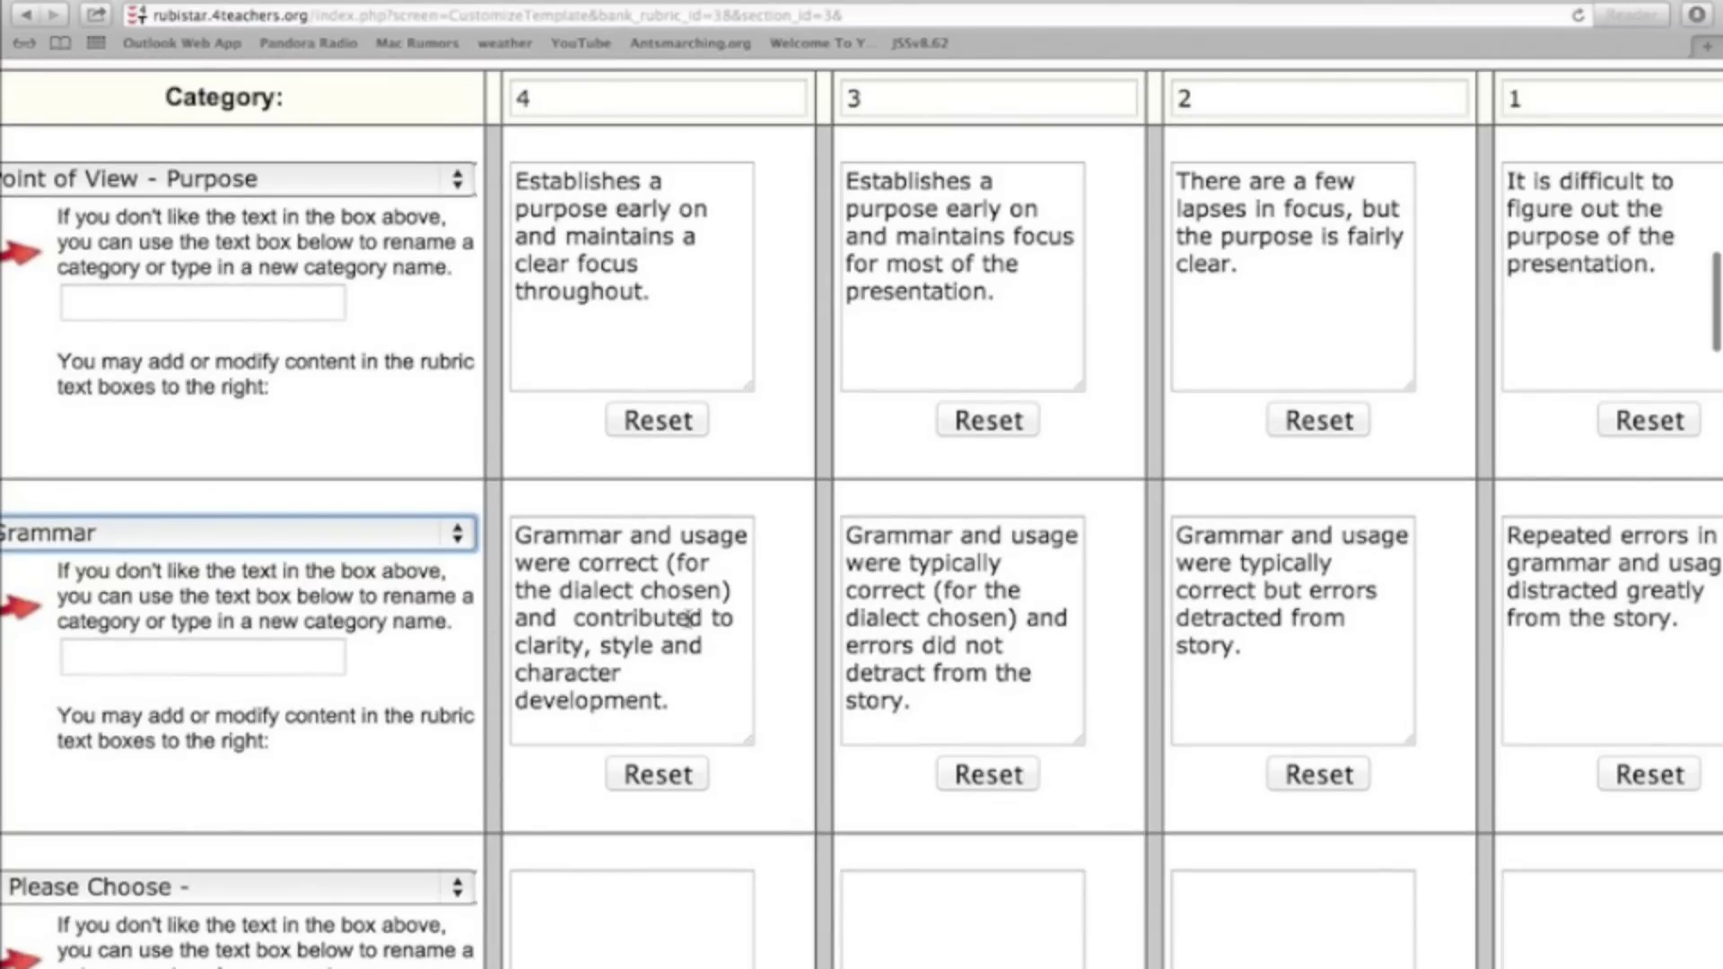
scroll(507, 769, down, 3)
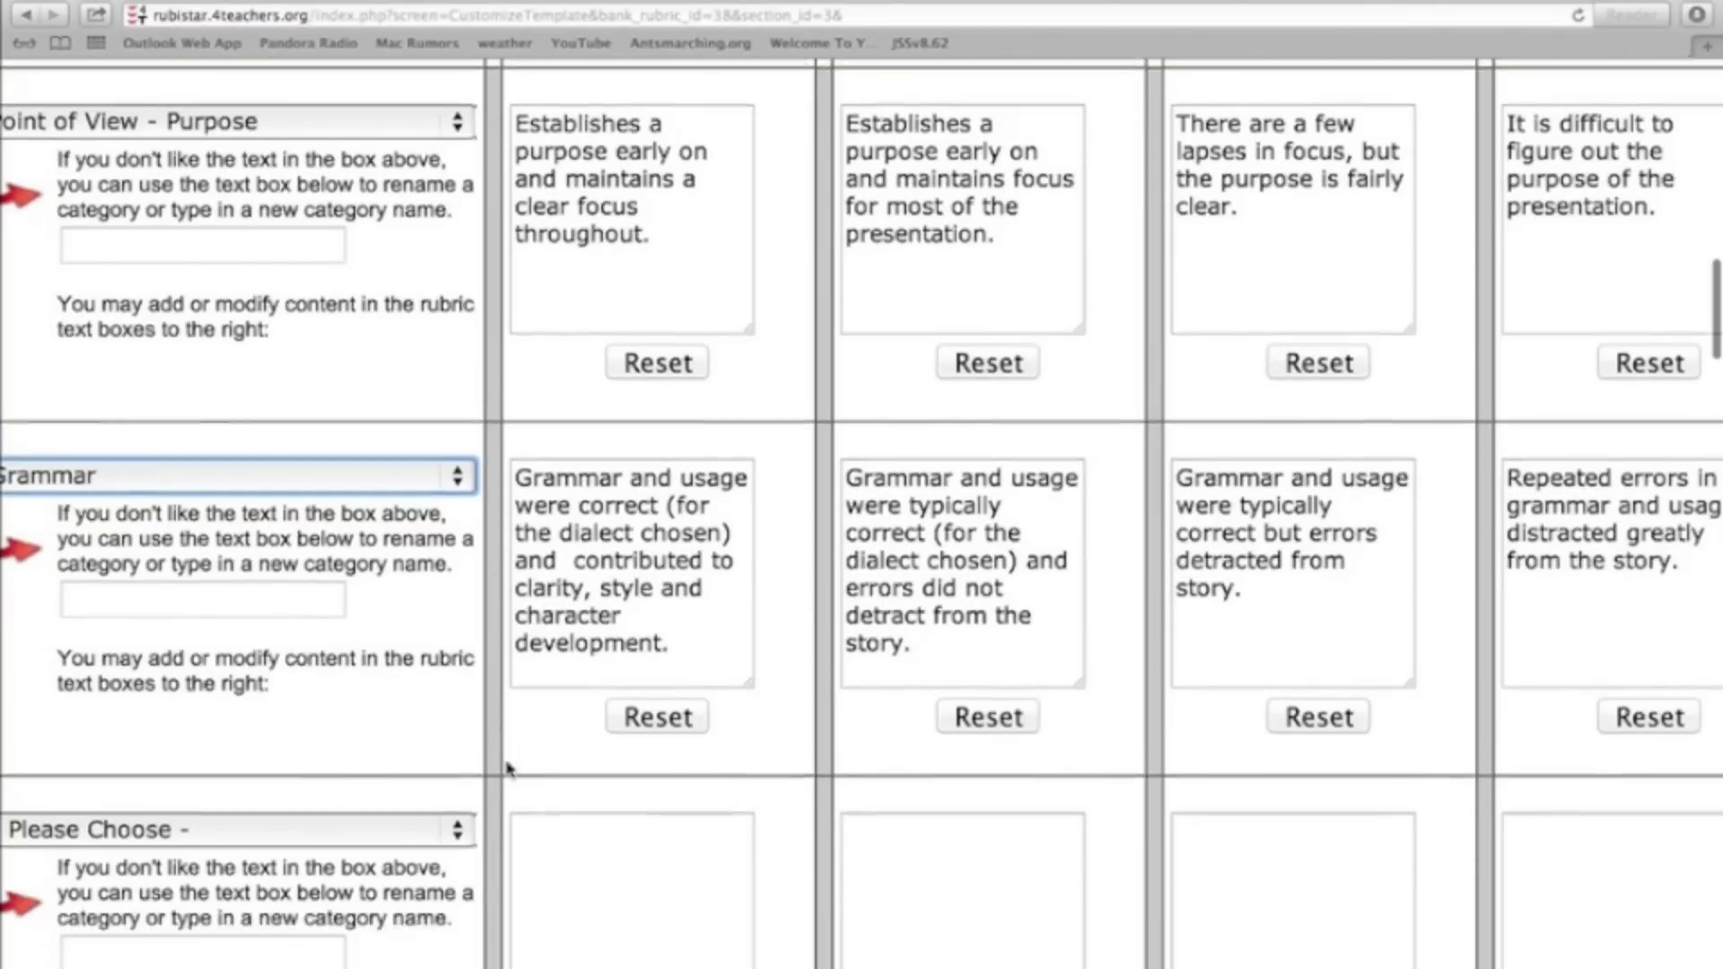
Step: Set the next empty row's category to Duration of Presentation
click(460, 663)
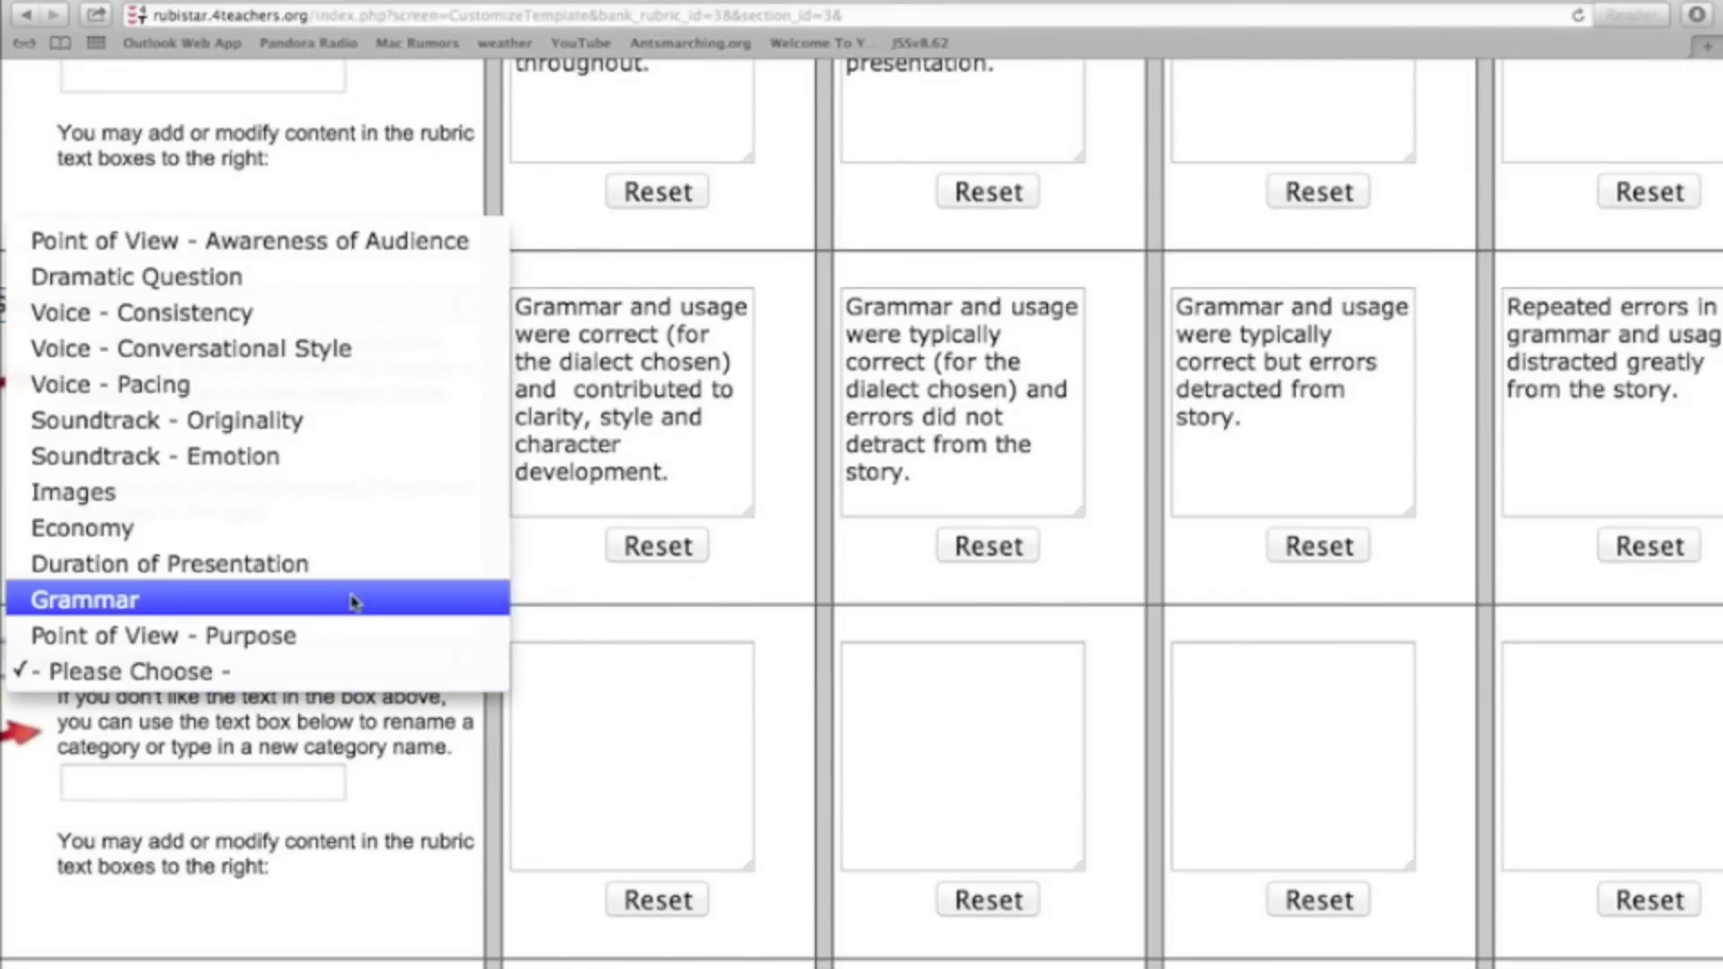
click(272, 564)
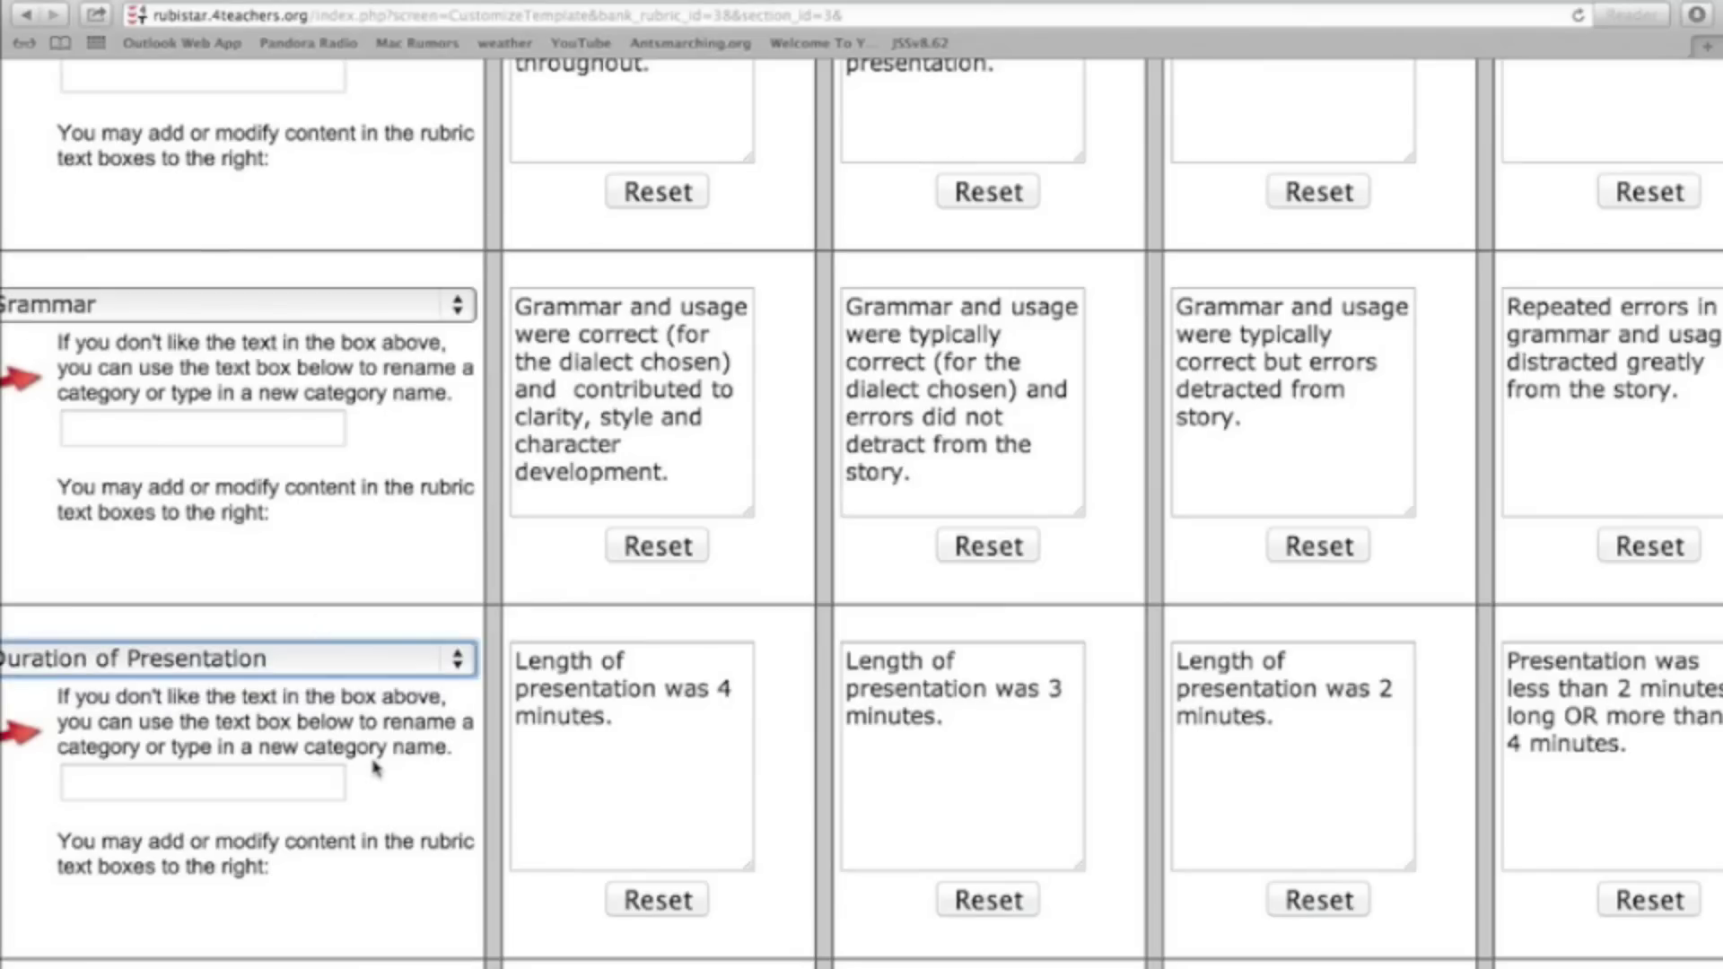
scroll(411, 754, right, 3)
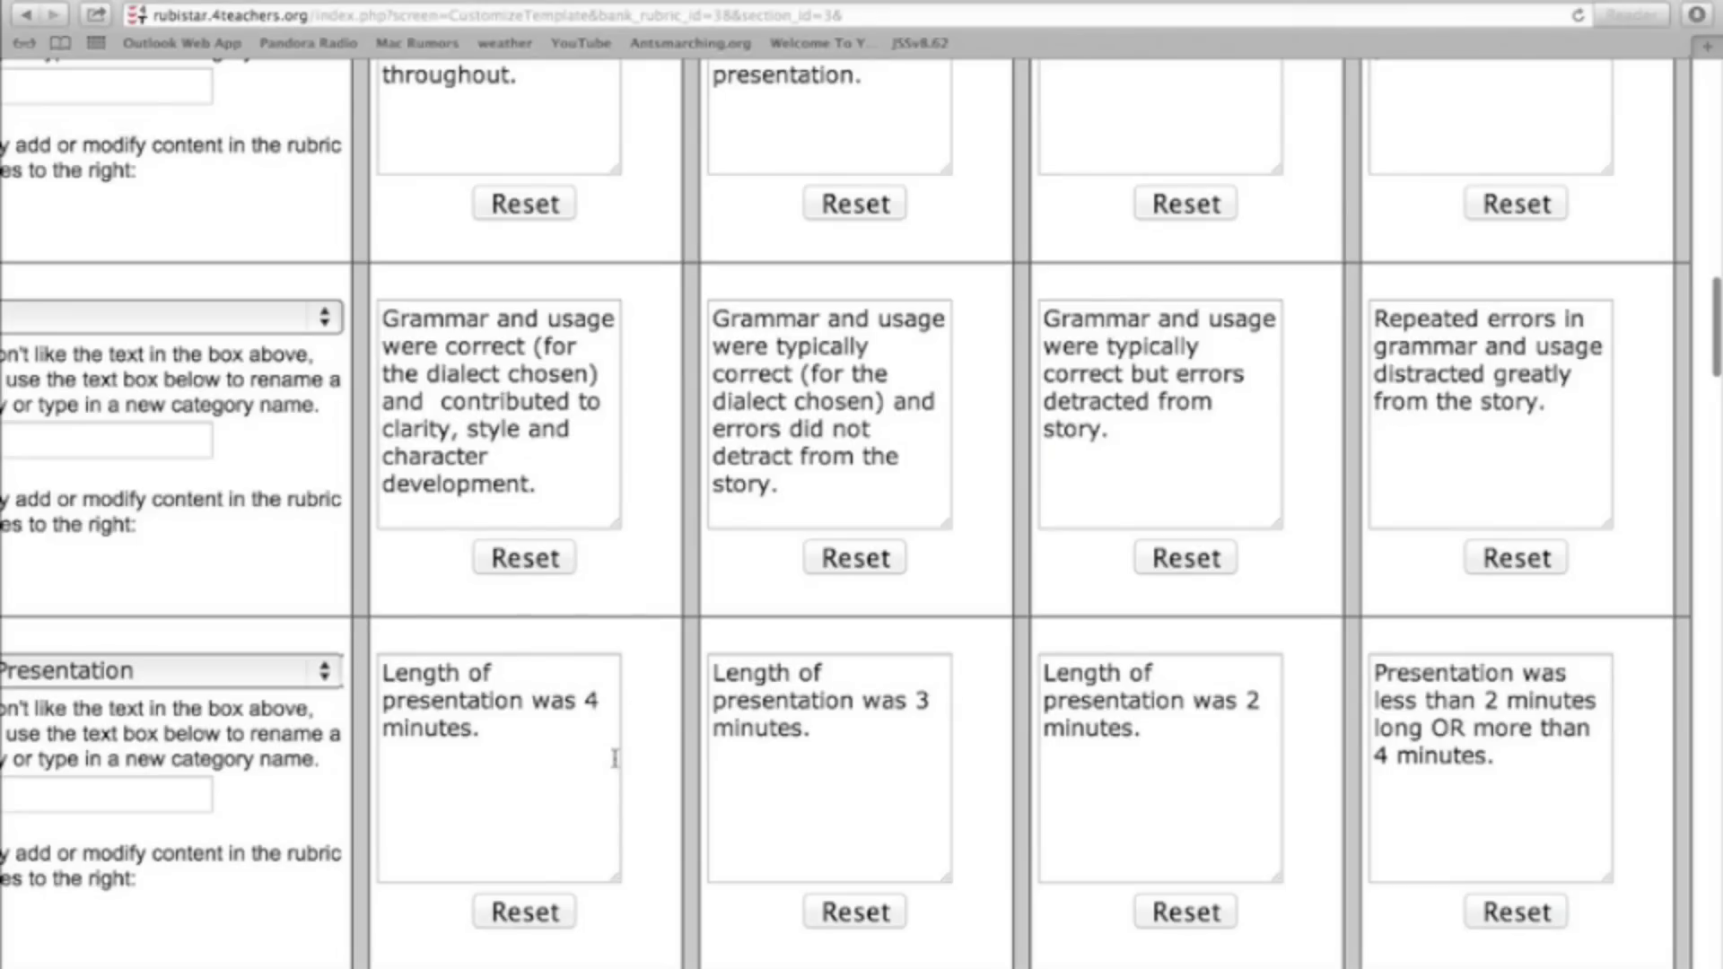
scroll(562, 759, left, 3)
scroll(560, 760, down, 5)
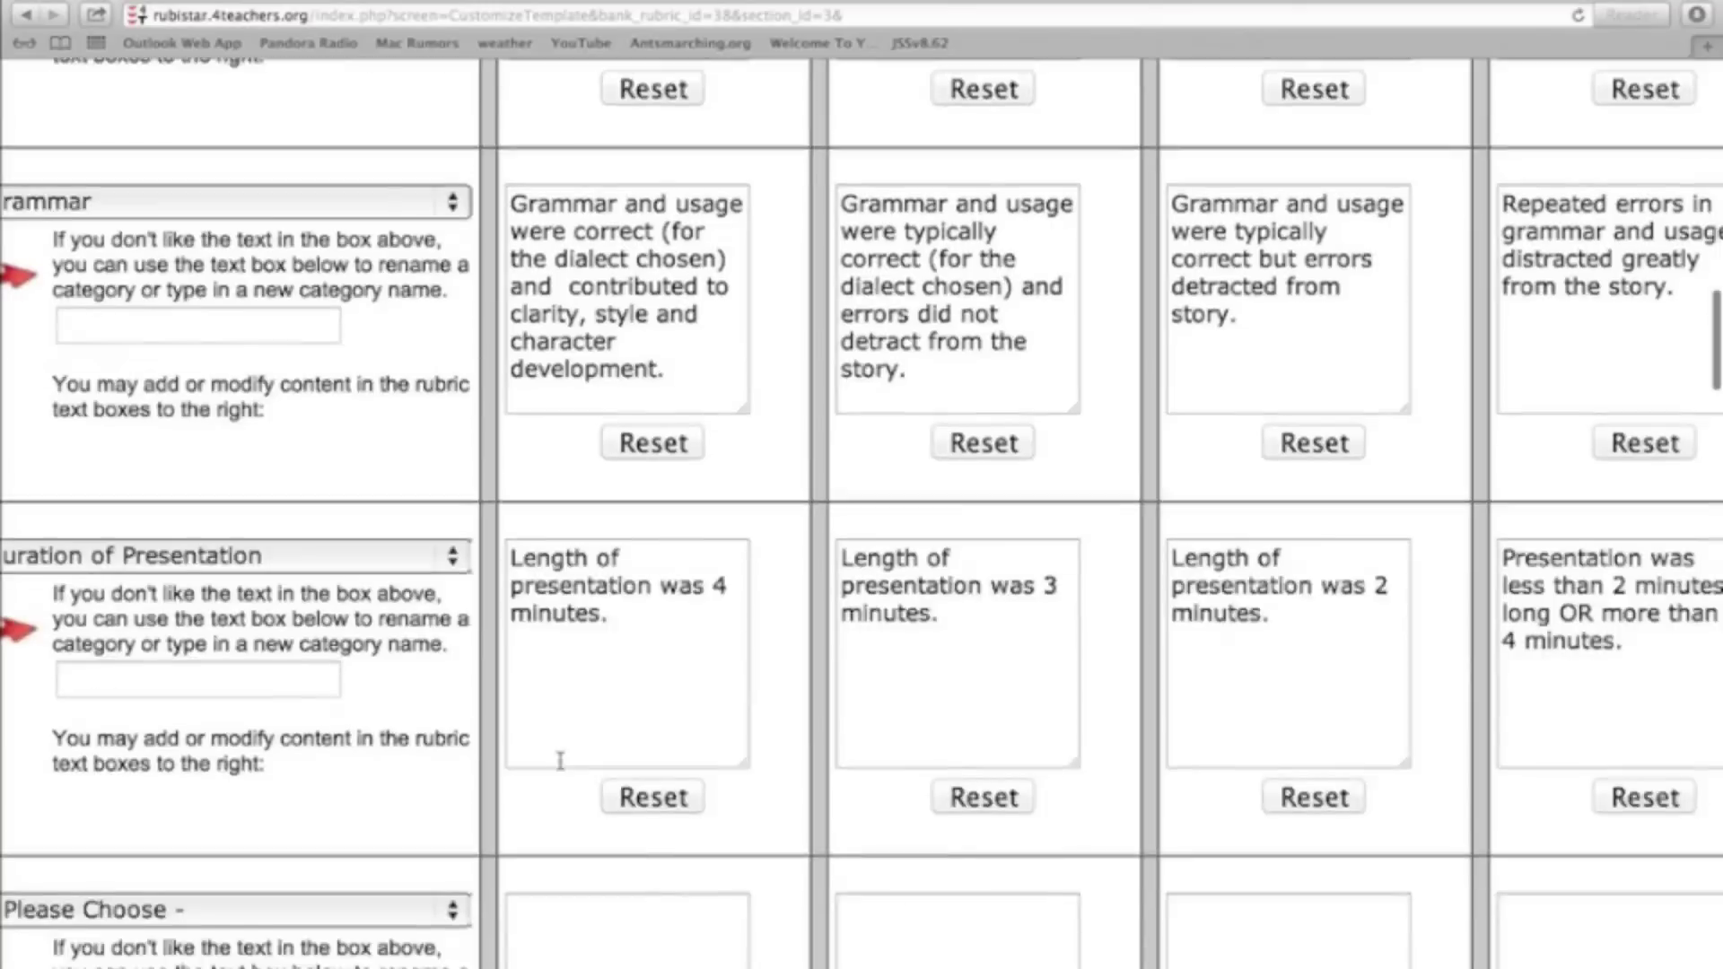
Step: Make the following row the Images category and scroll down to the Submit button
click(458, 781)
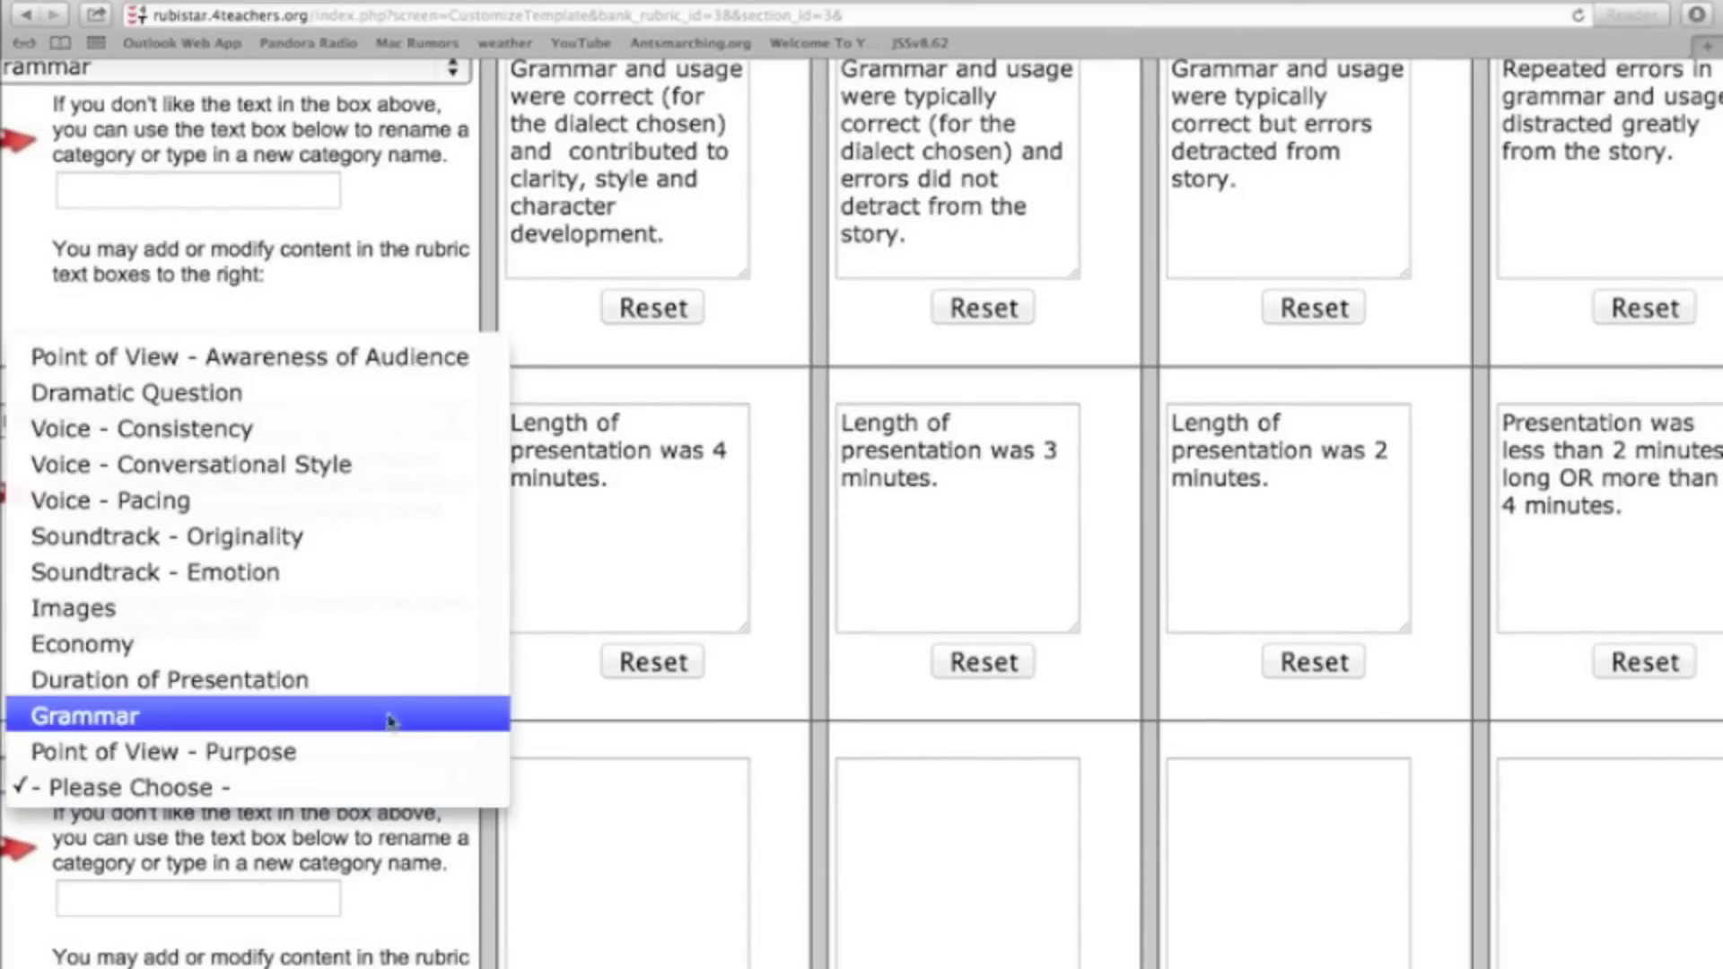
click(357, 621)
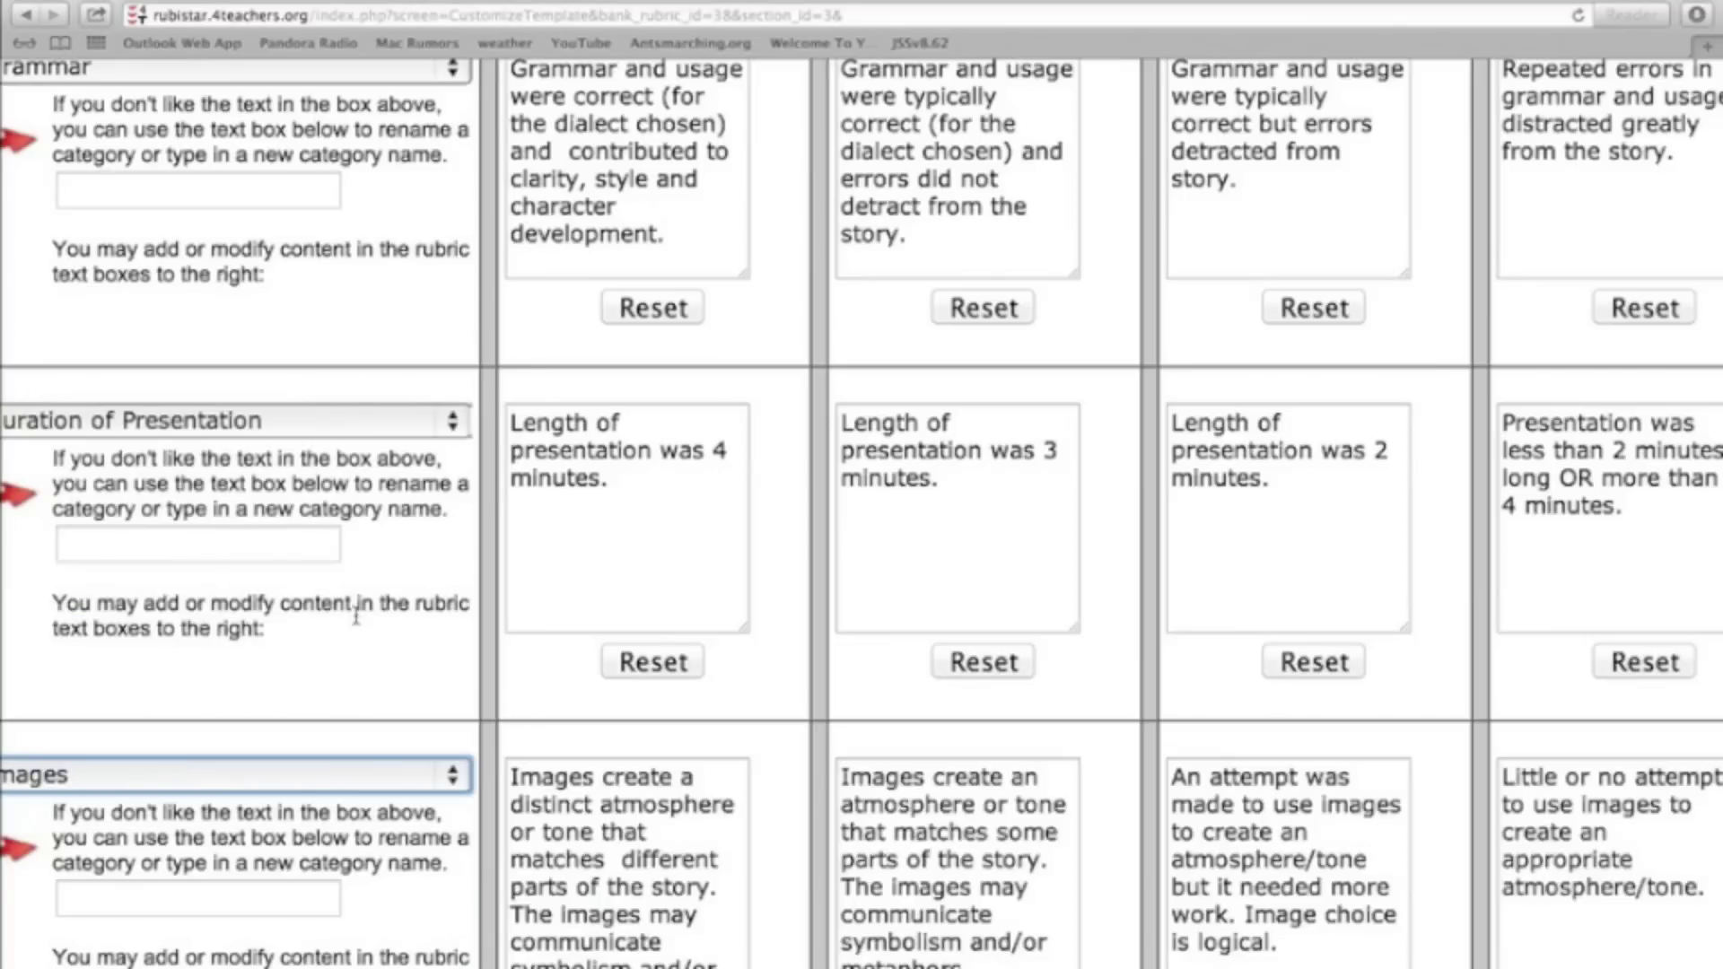
scroll(359, 637, down, 5)
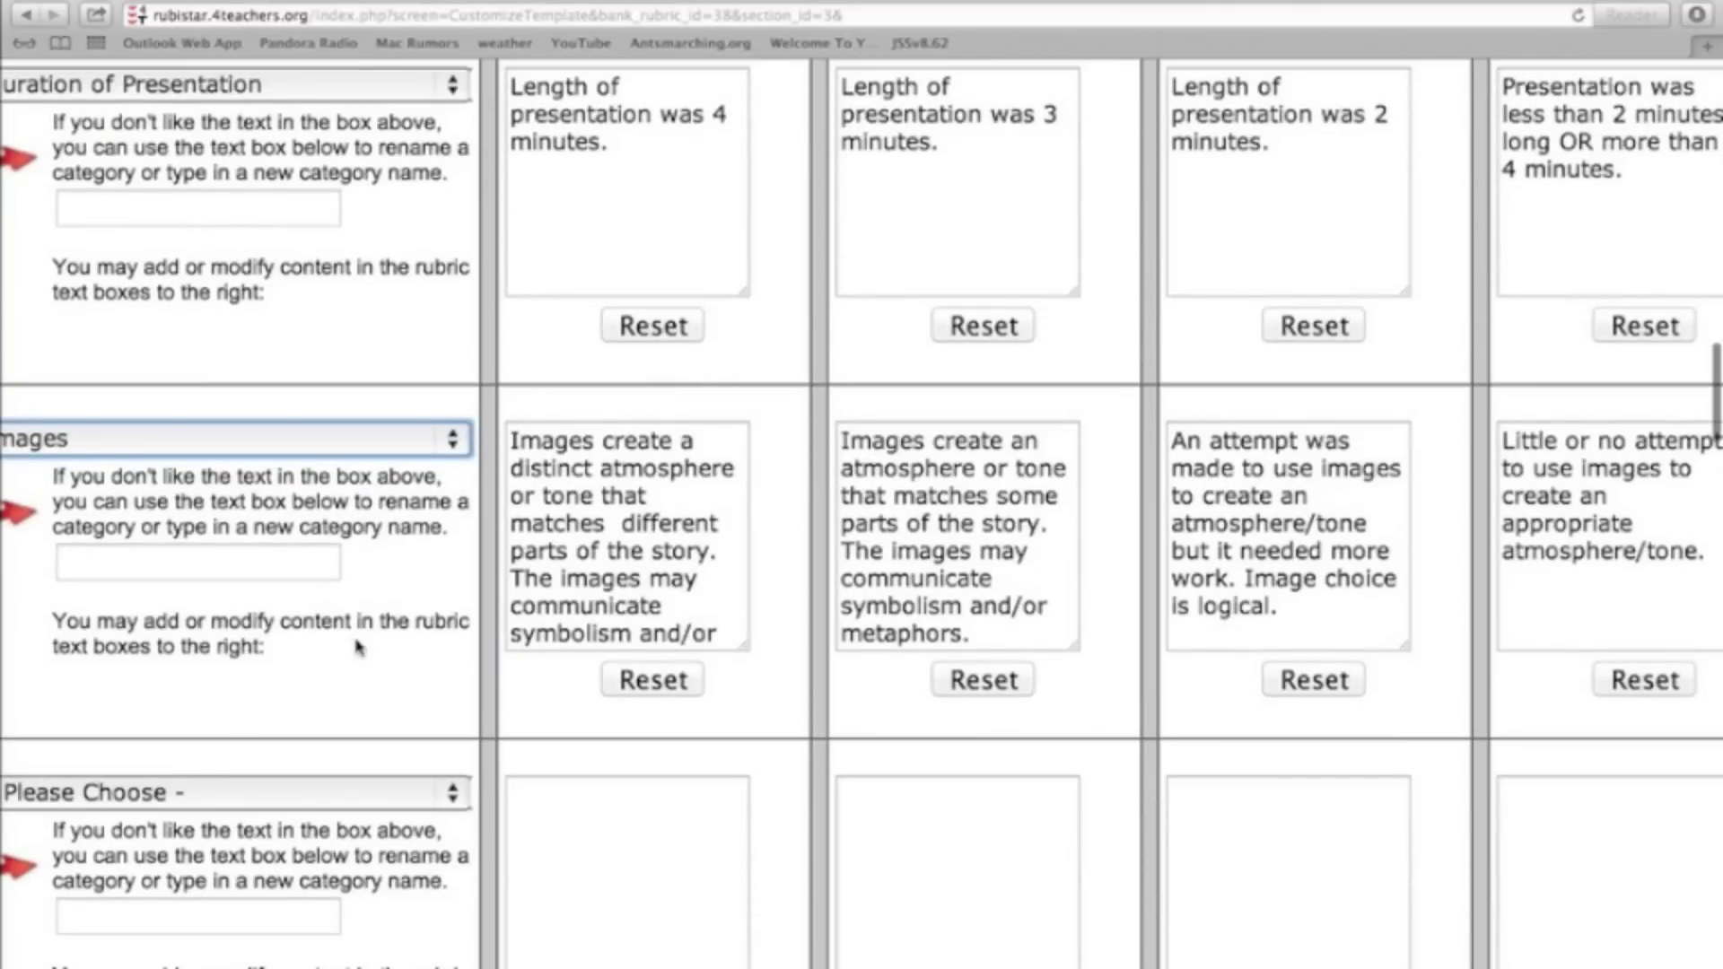
scroll(359, 646, down, 5)
scroll(359, 646, left, 1)
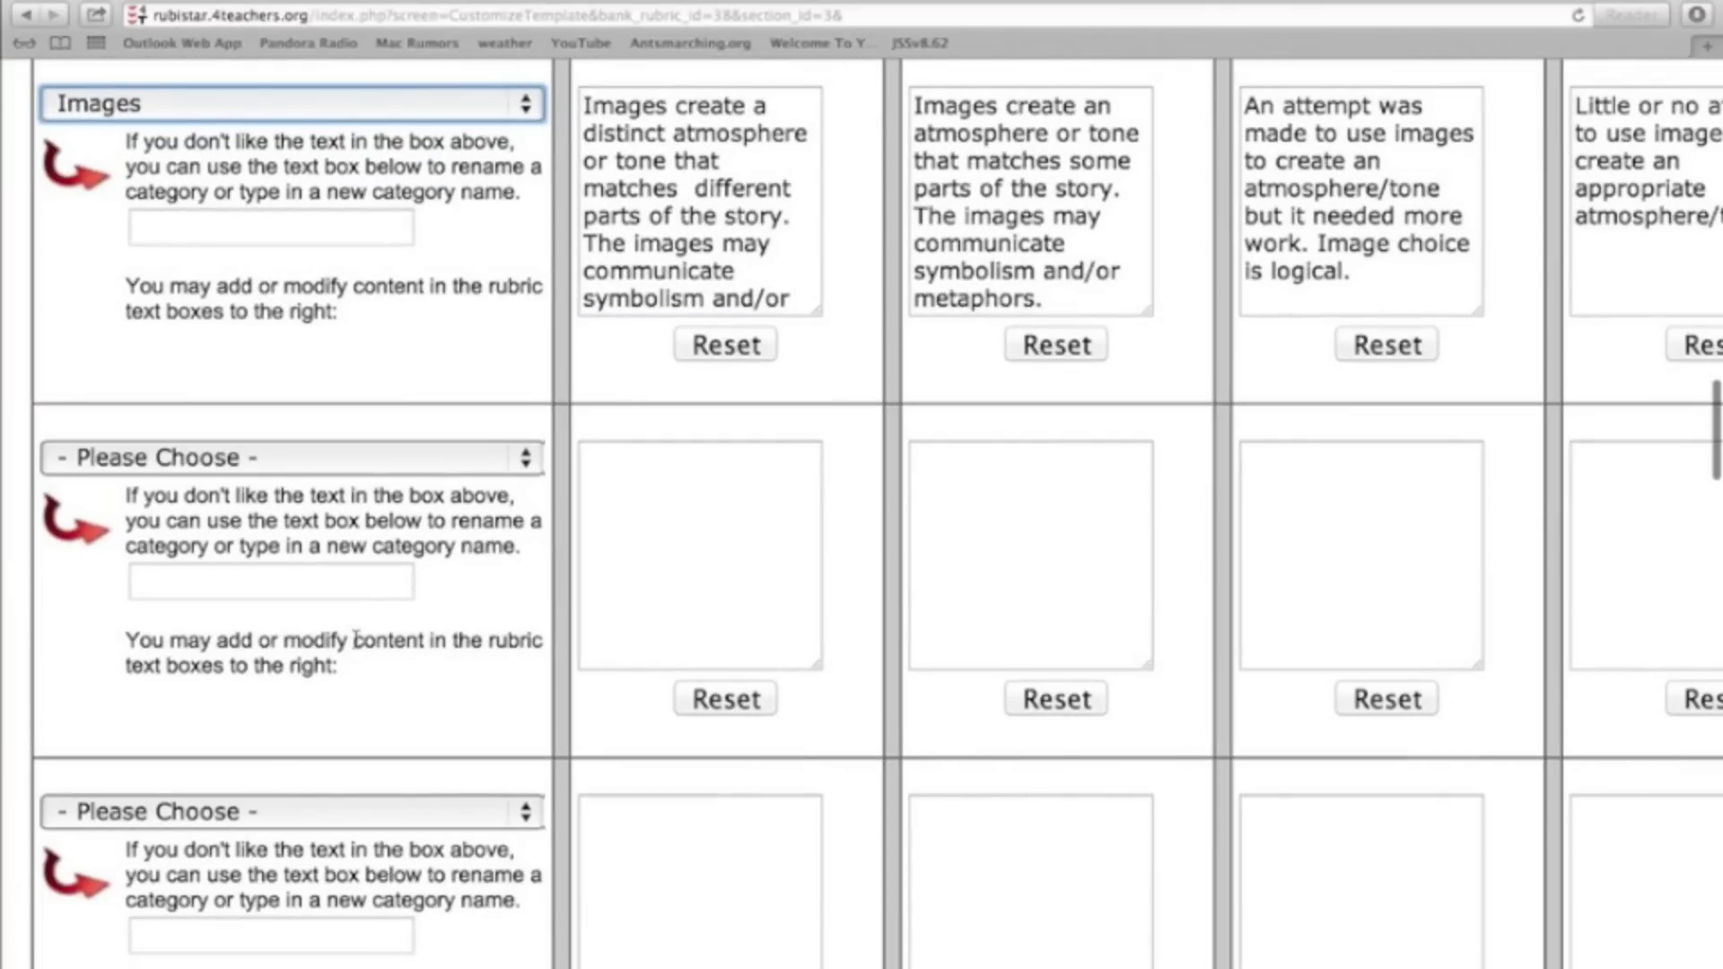
scroll(357, 647, down, 3)
scroll(357, 646, down, 4)
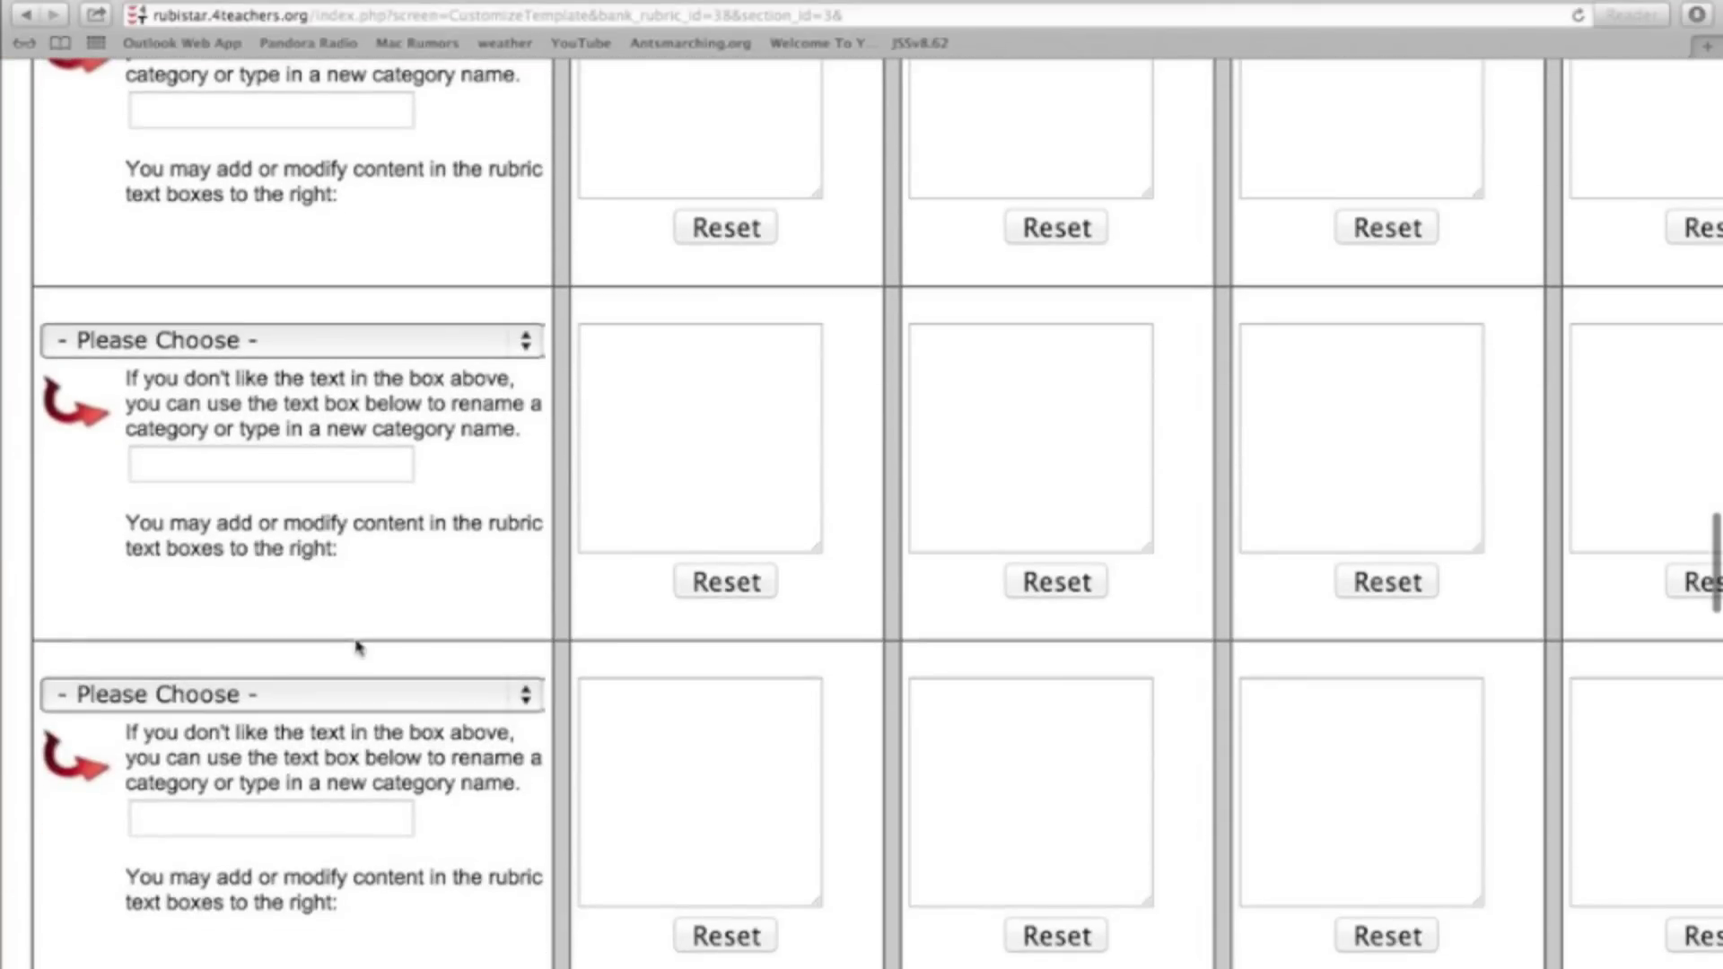
scroll(359, 646, down, 5)
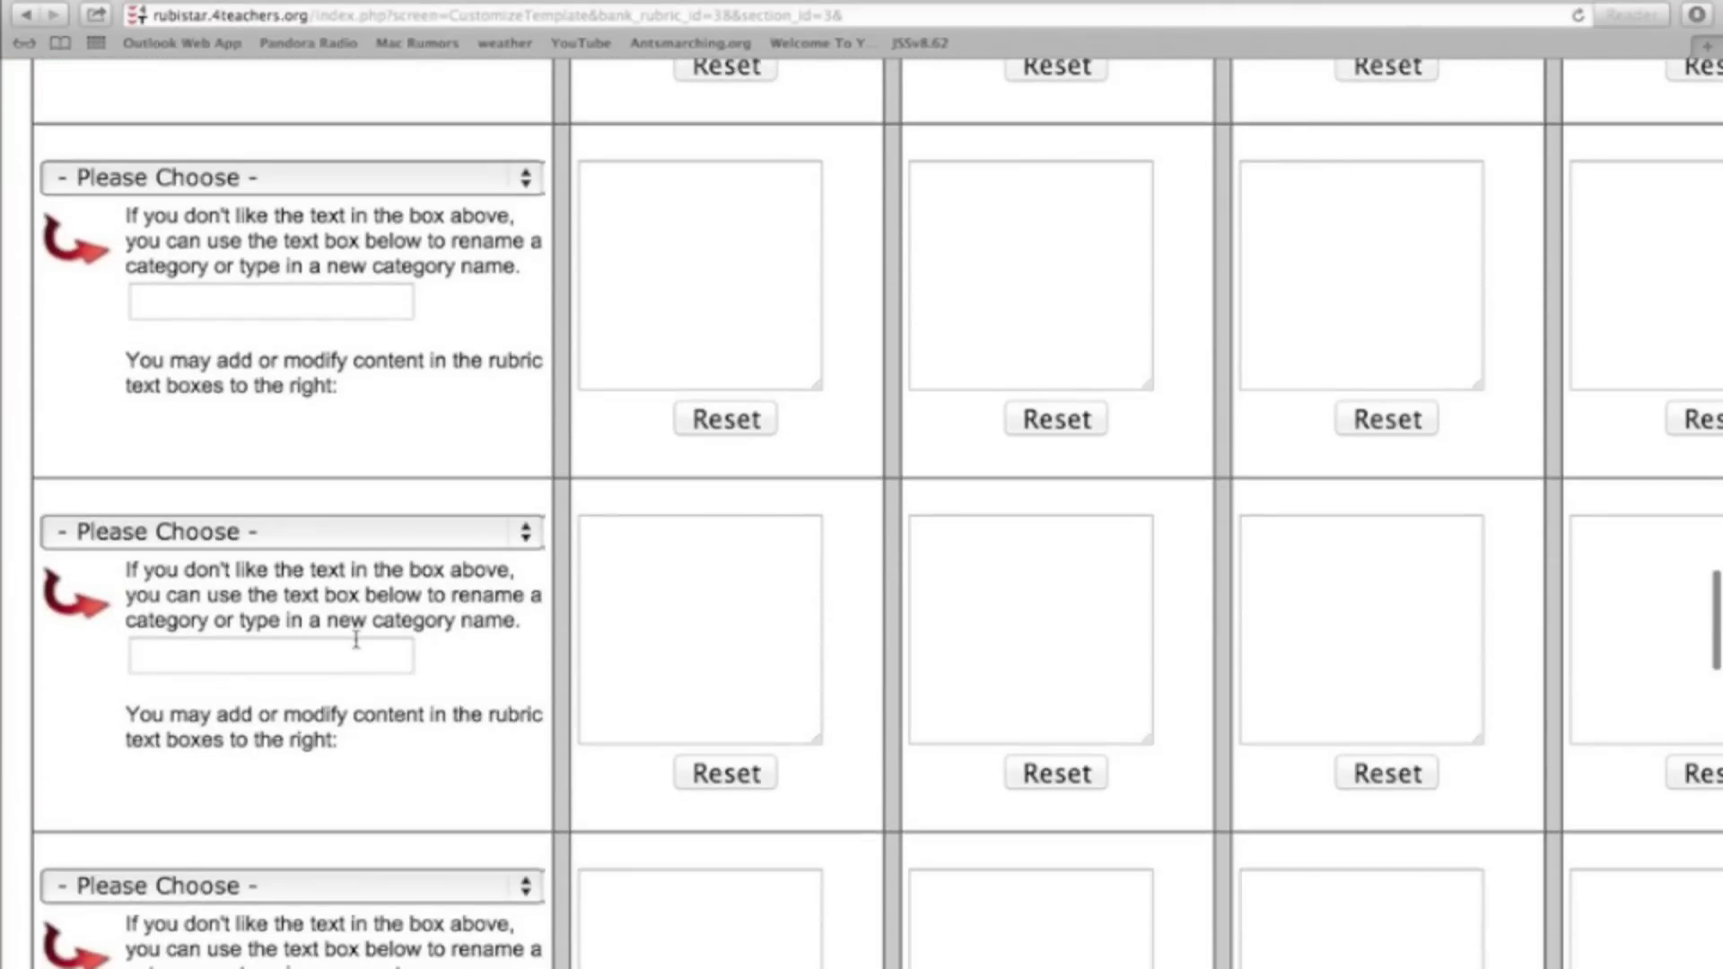
scroll(357, 643, down, 3)
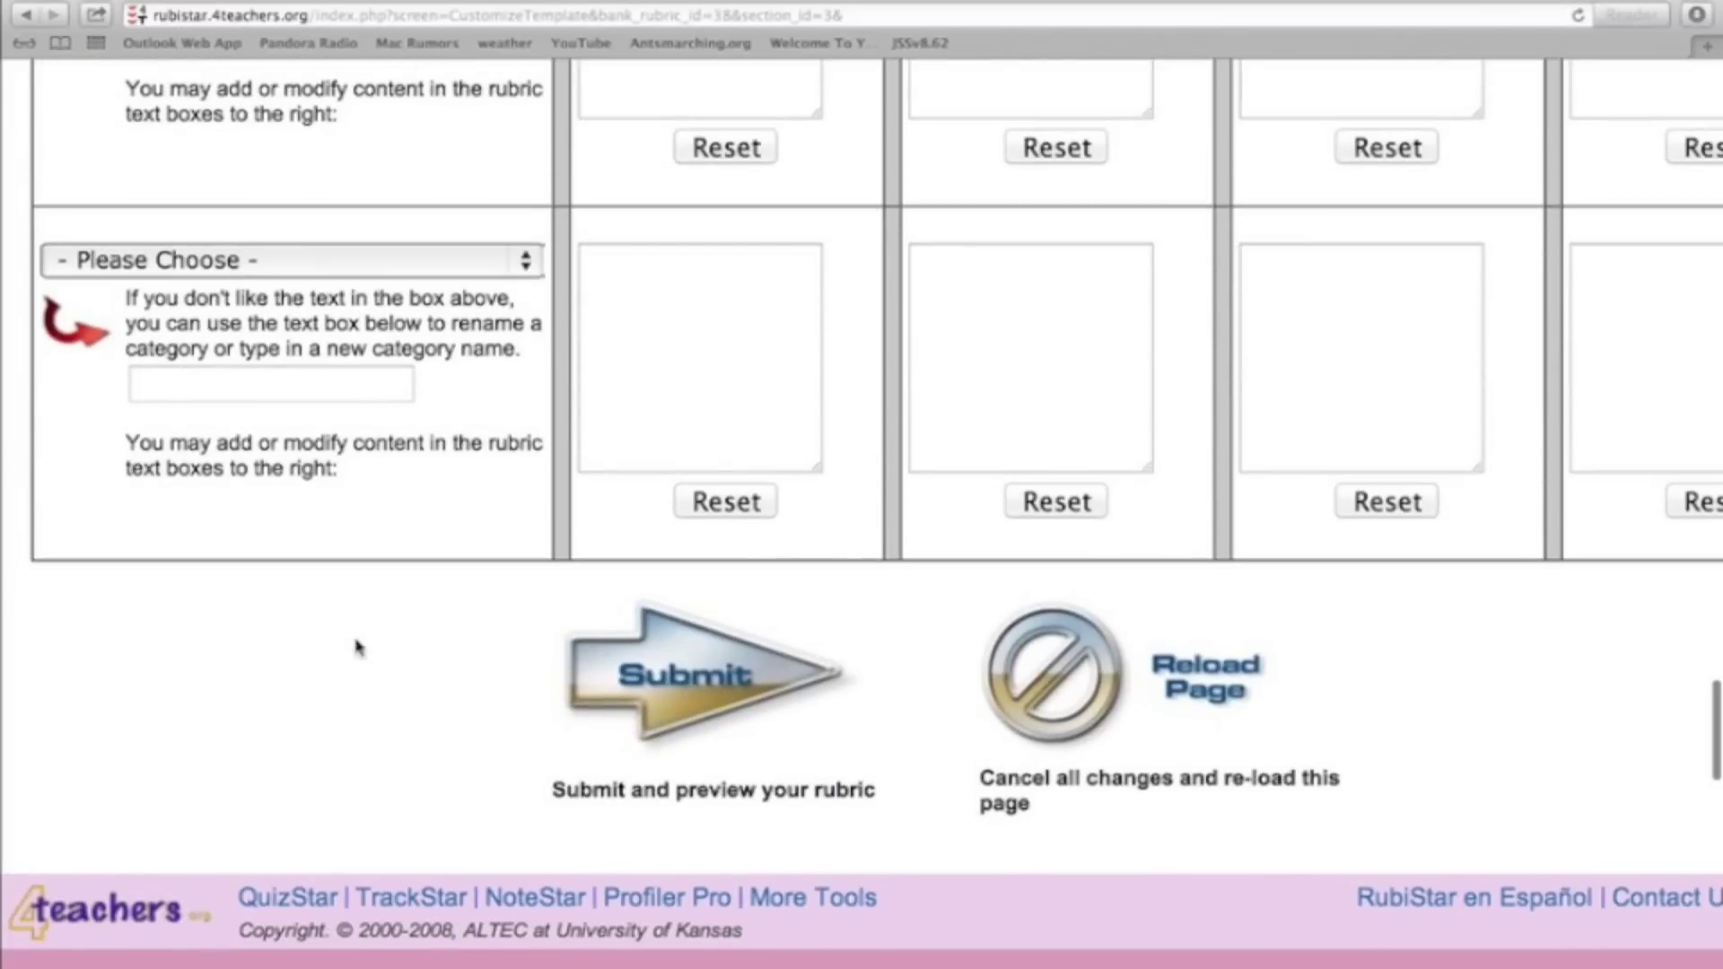
Step: Submit the categories and review the Sample Project preview down to 'Finished with Your Rubric?'
click(686, 685)
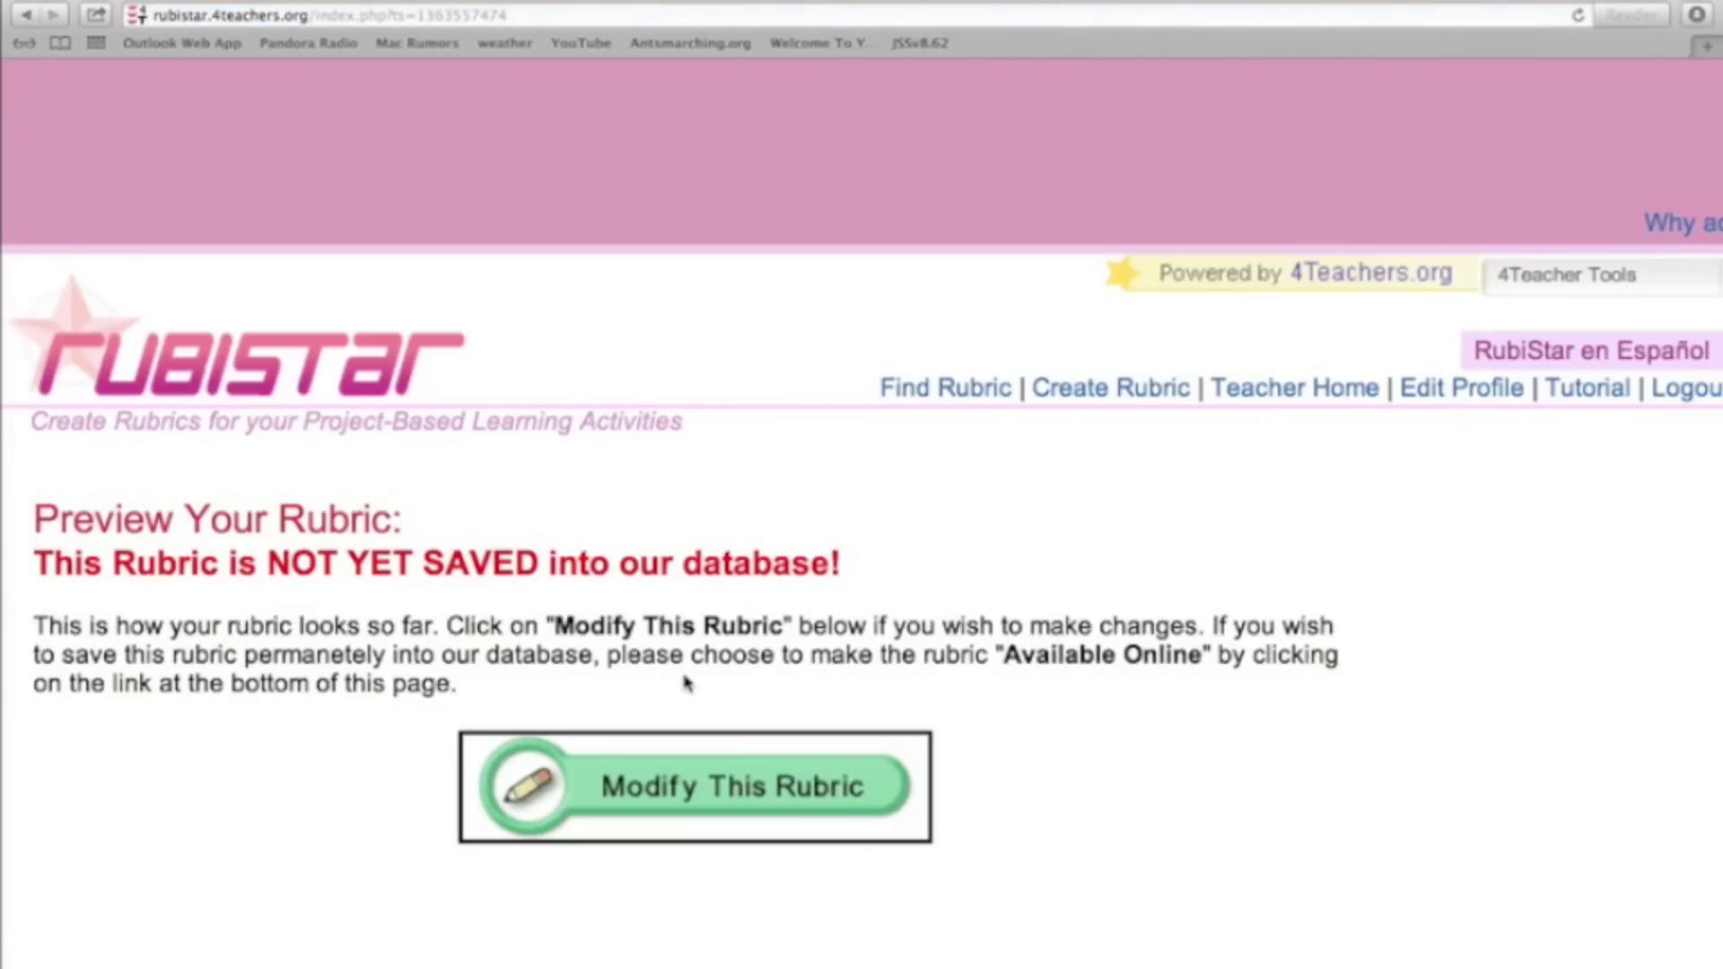
scroll(686, 686, down, 3)
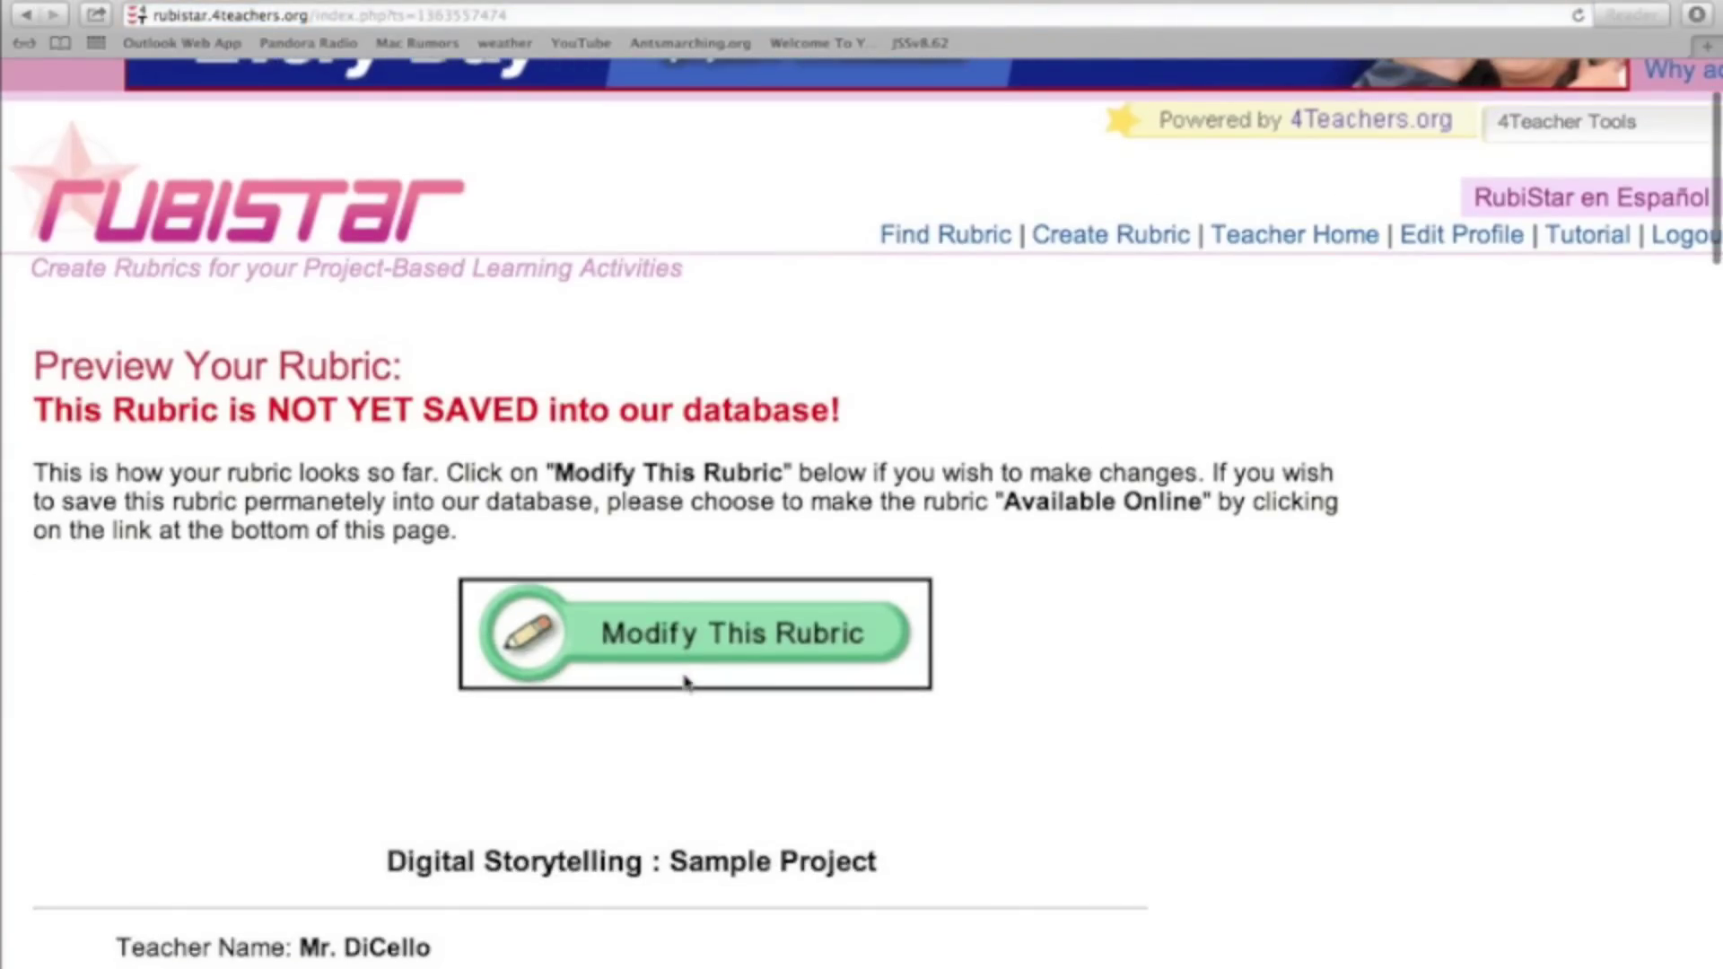
scroll(615, 525, down, 5)
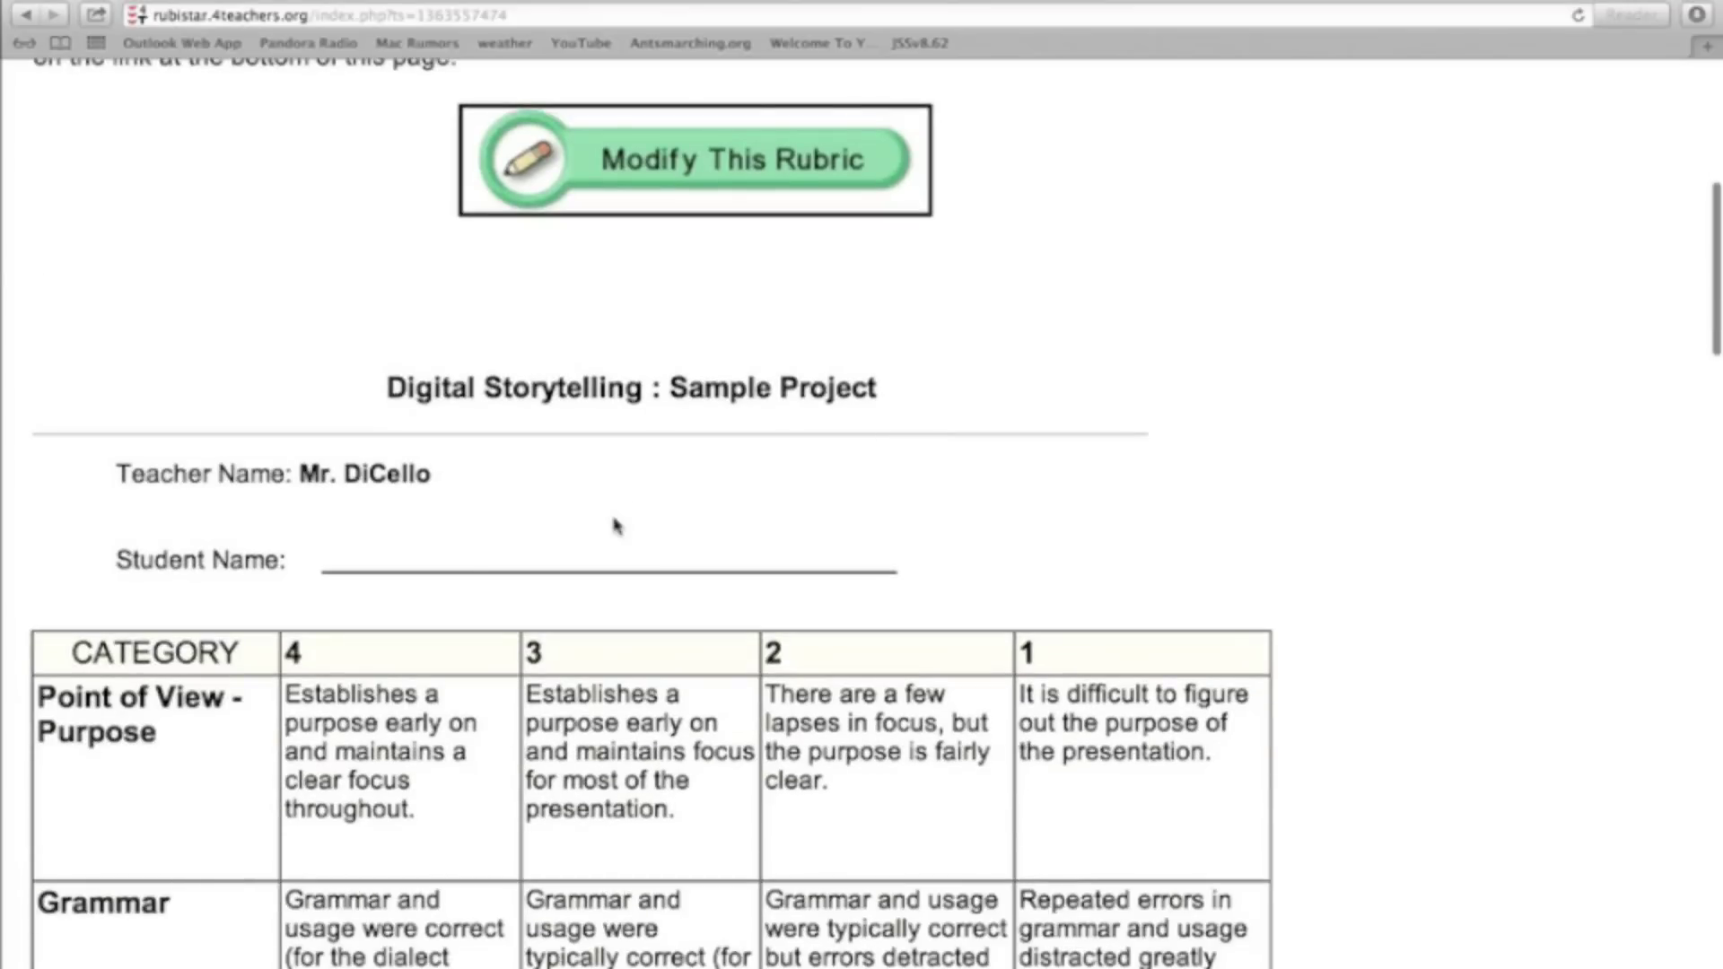
scroll(616, 525, down, 10)
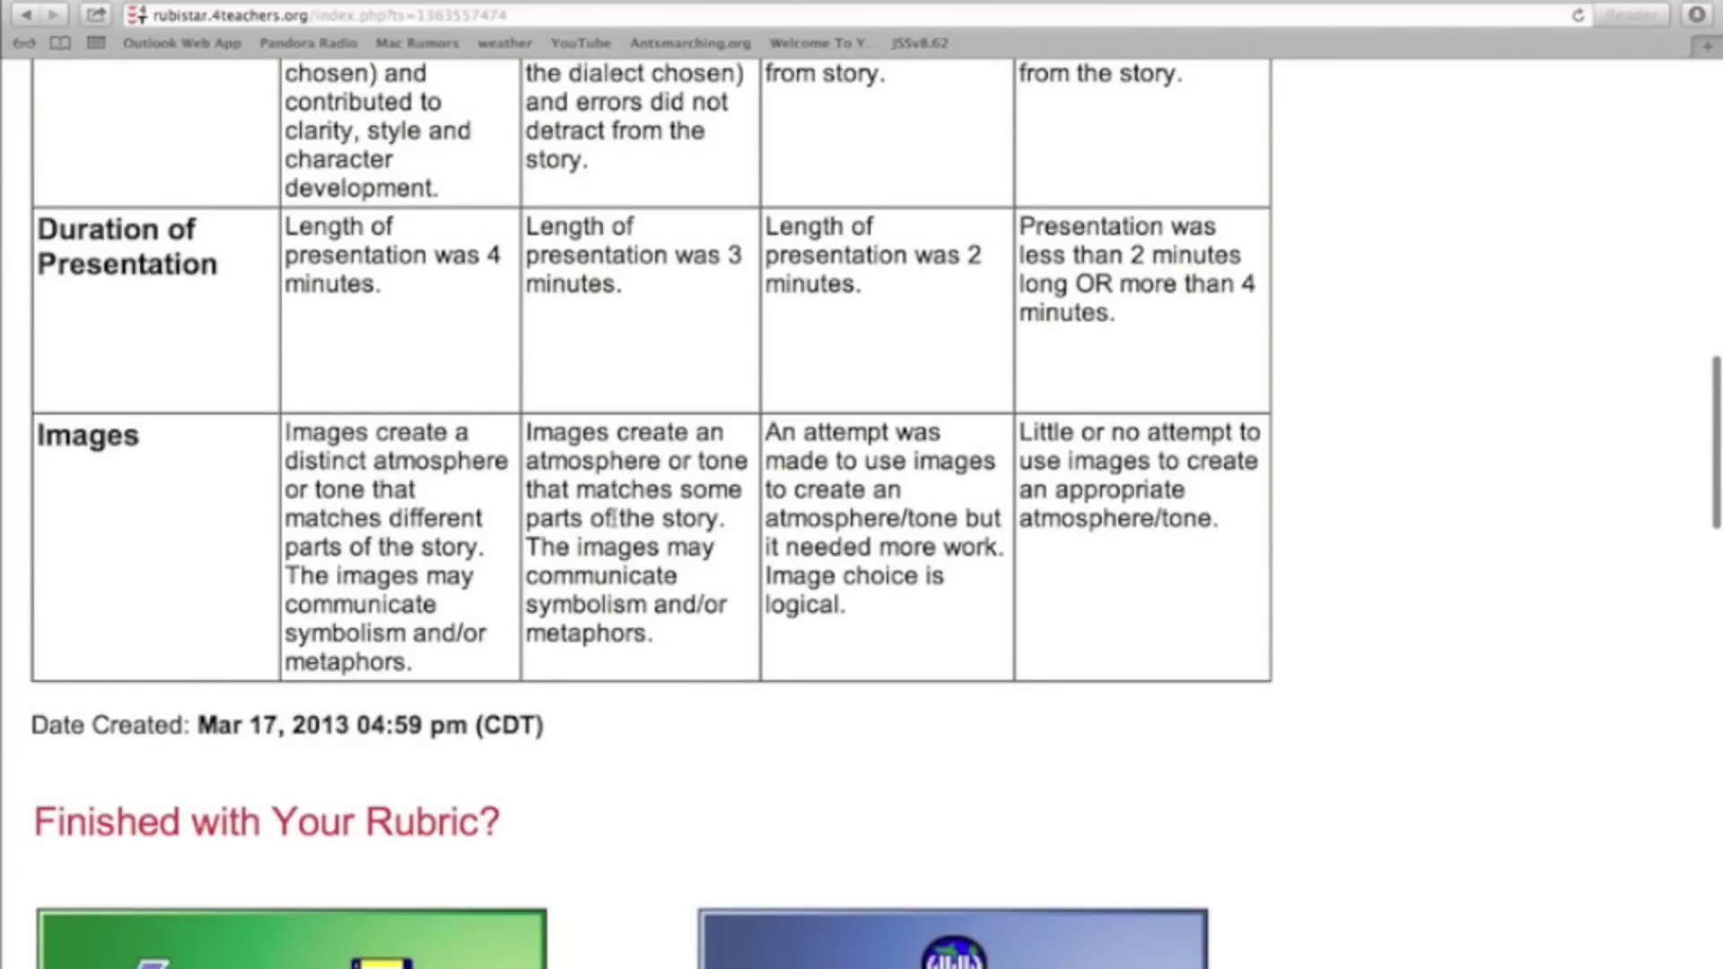
scroll(613, 518, up, 3)
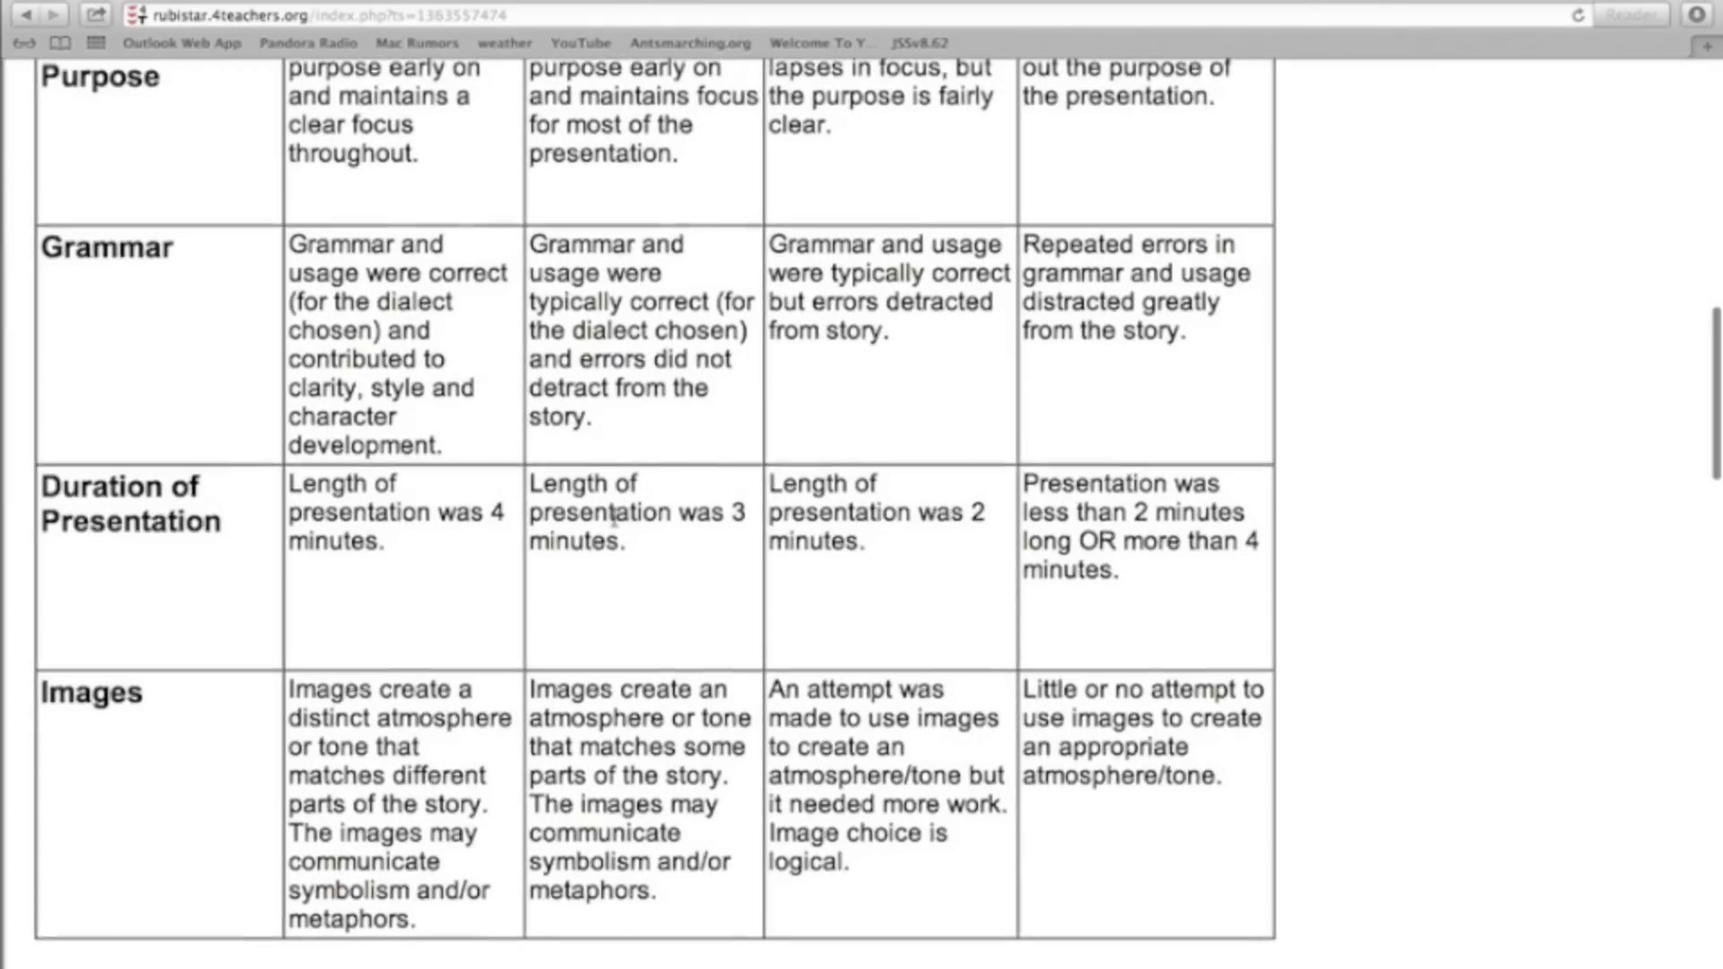
scroll(614, 518, down, 6)
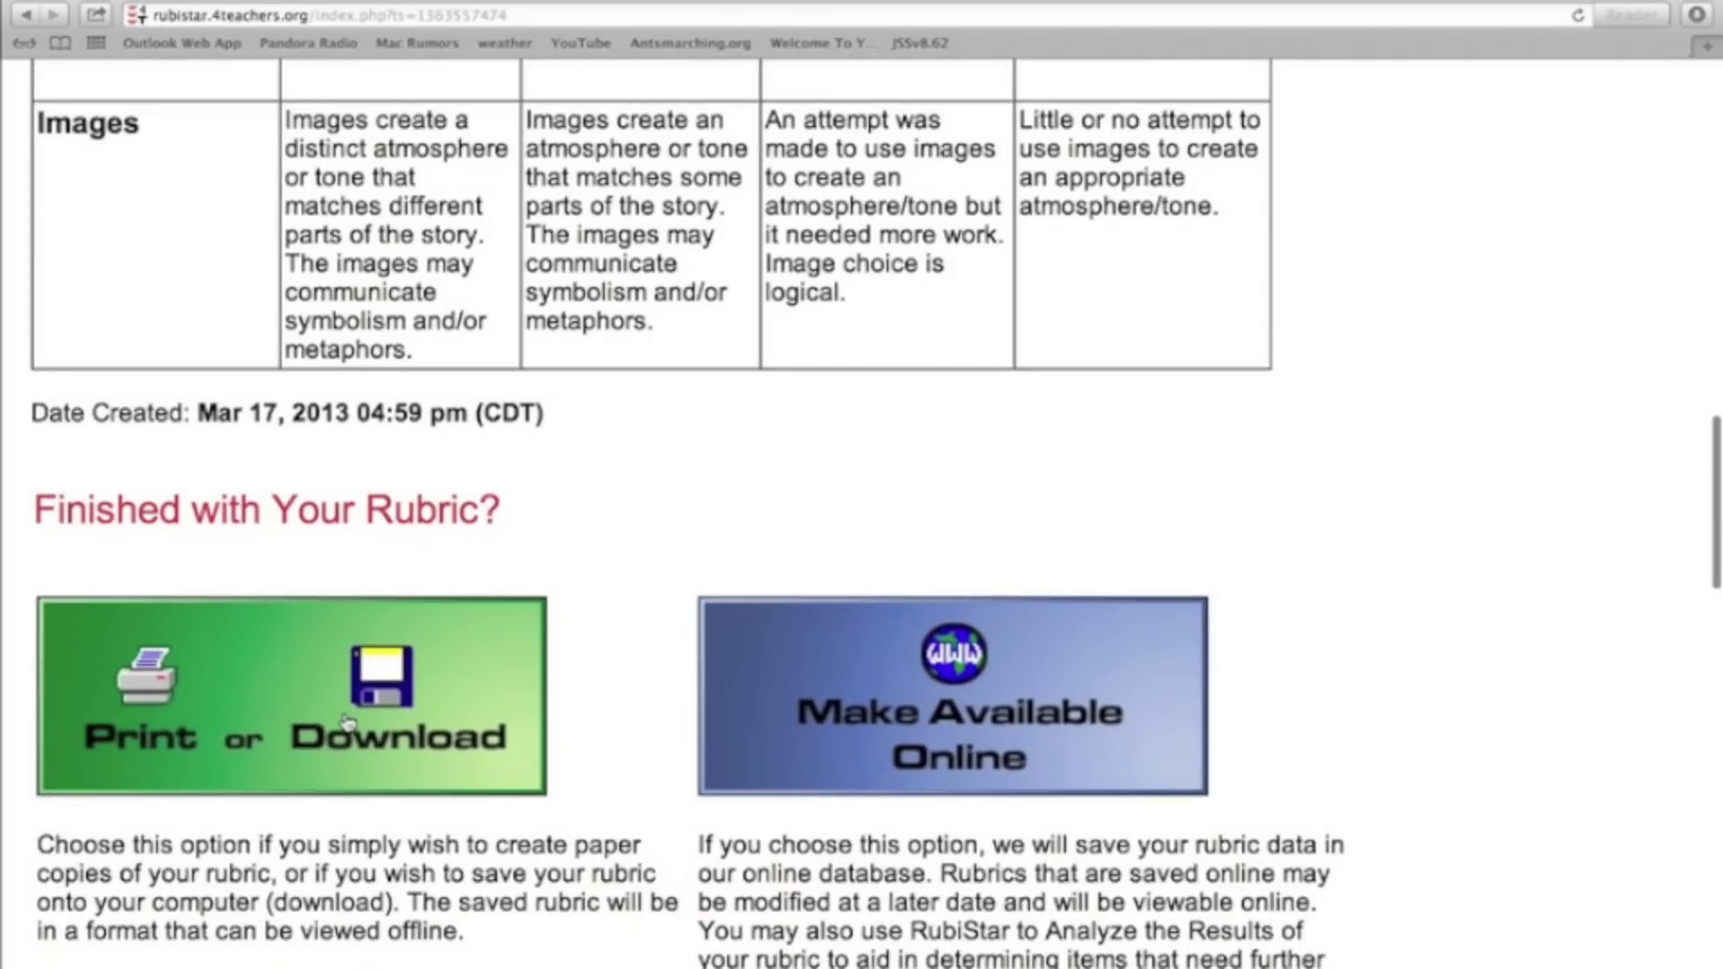
Step: Open the printer-friendly version of the rubric via Print or Download, then 'Print your Rubric'
click(271, 686)
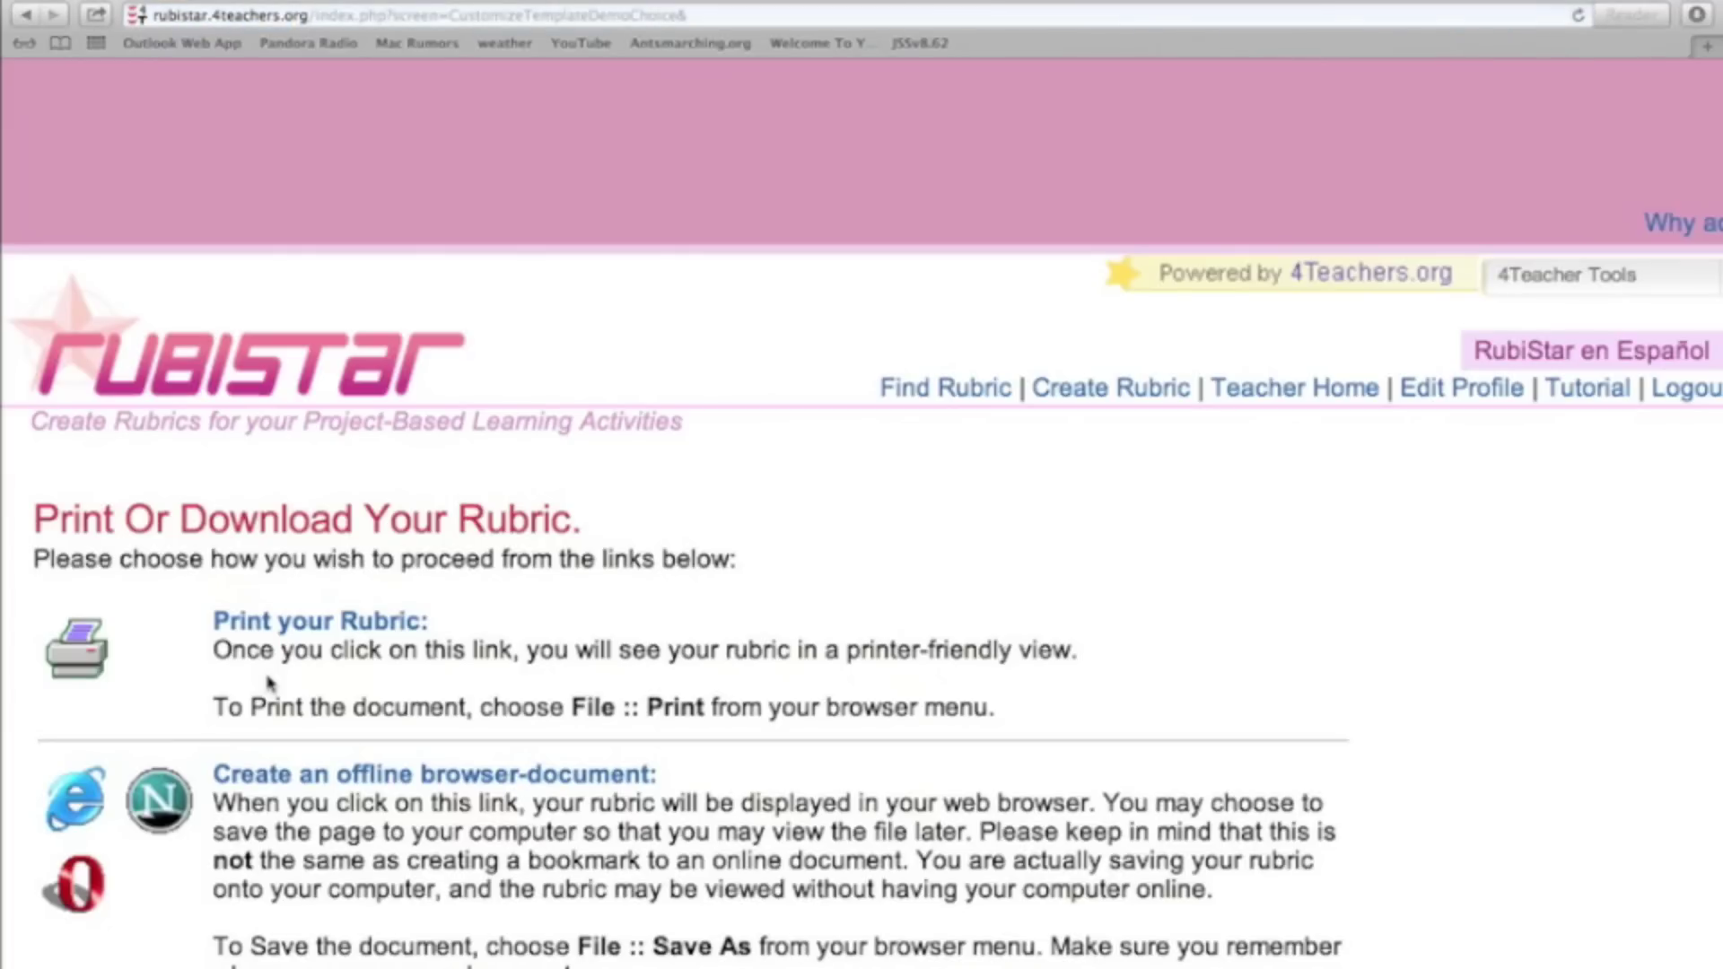
scroll(422, 639, down, 3)
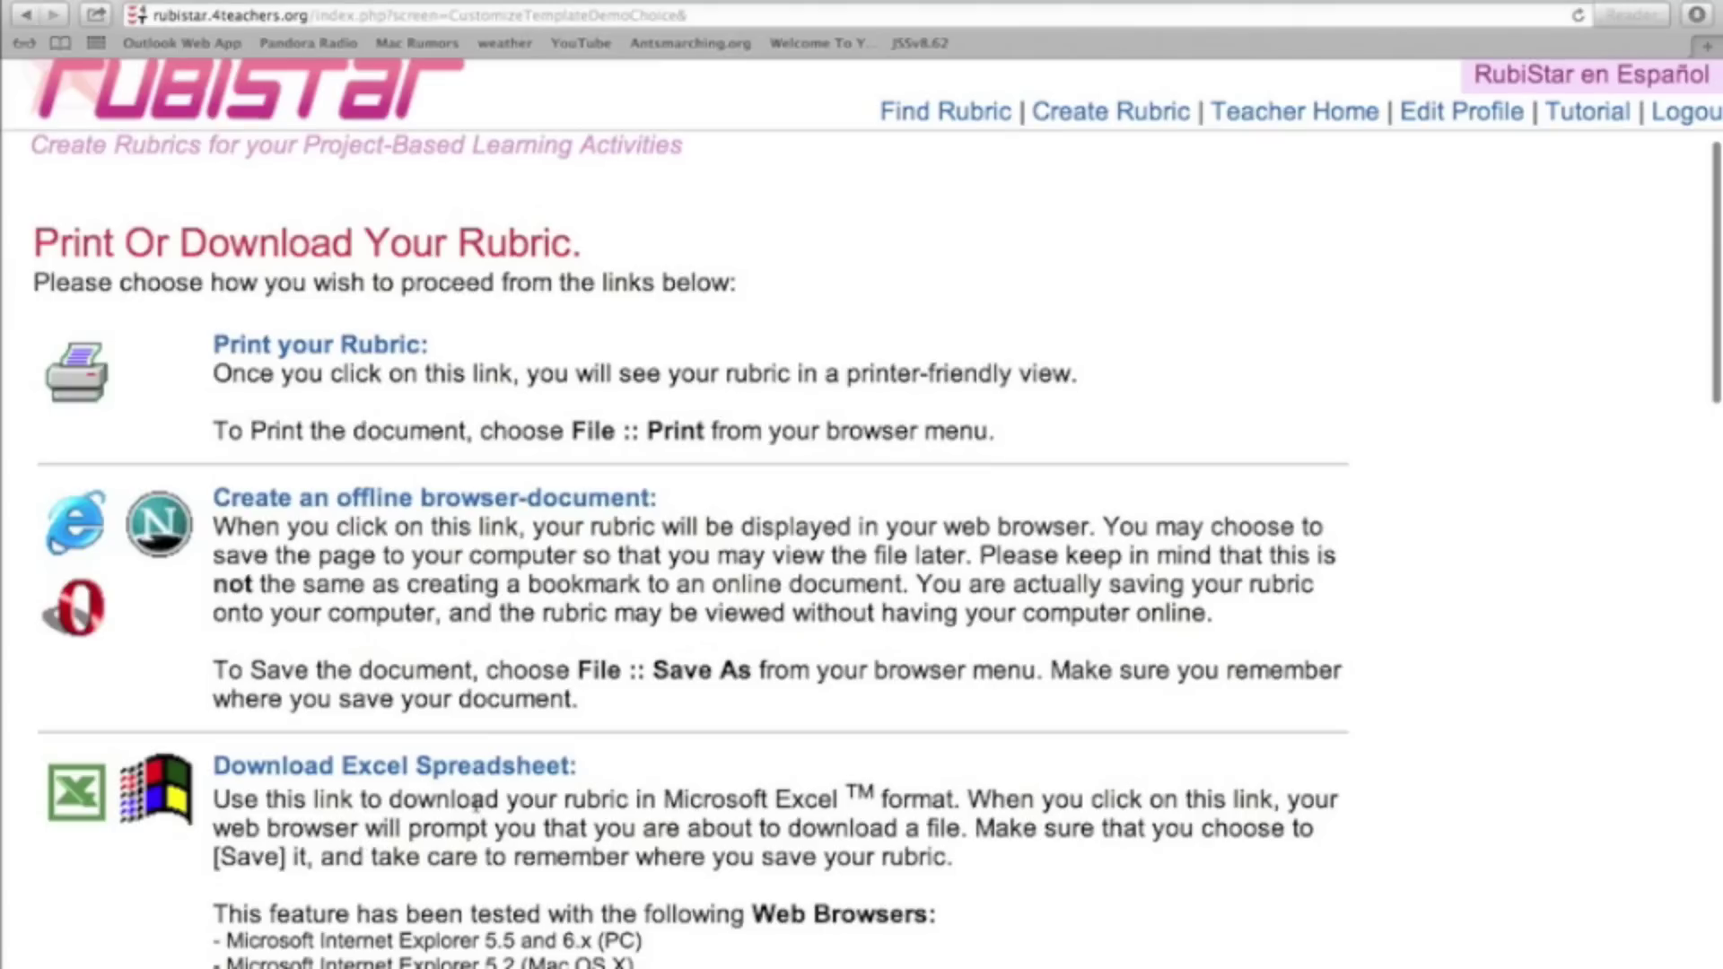
click(371, 359)
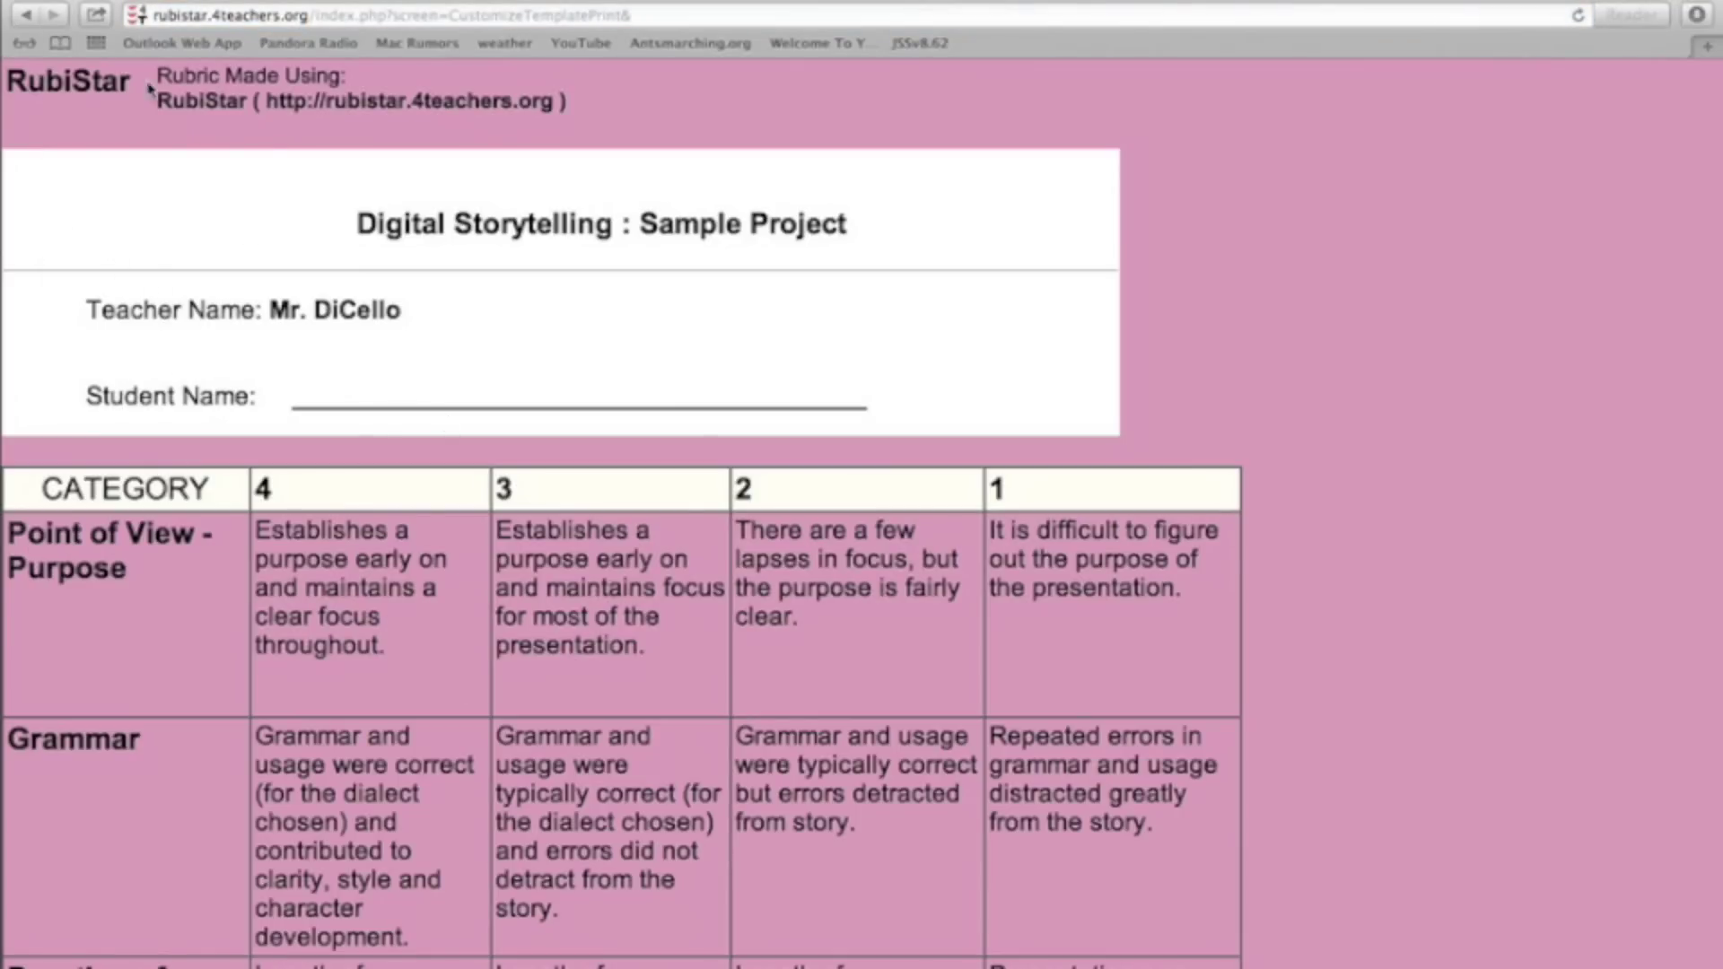
Step: Print the rubric page with Save as PDF, saving the file to the Desktop
click(148, 2)
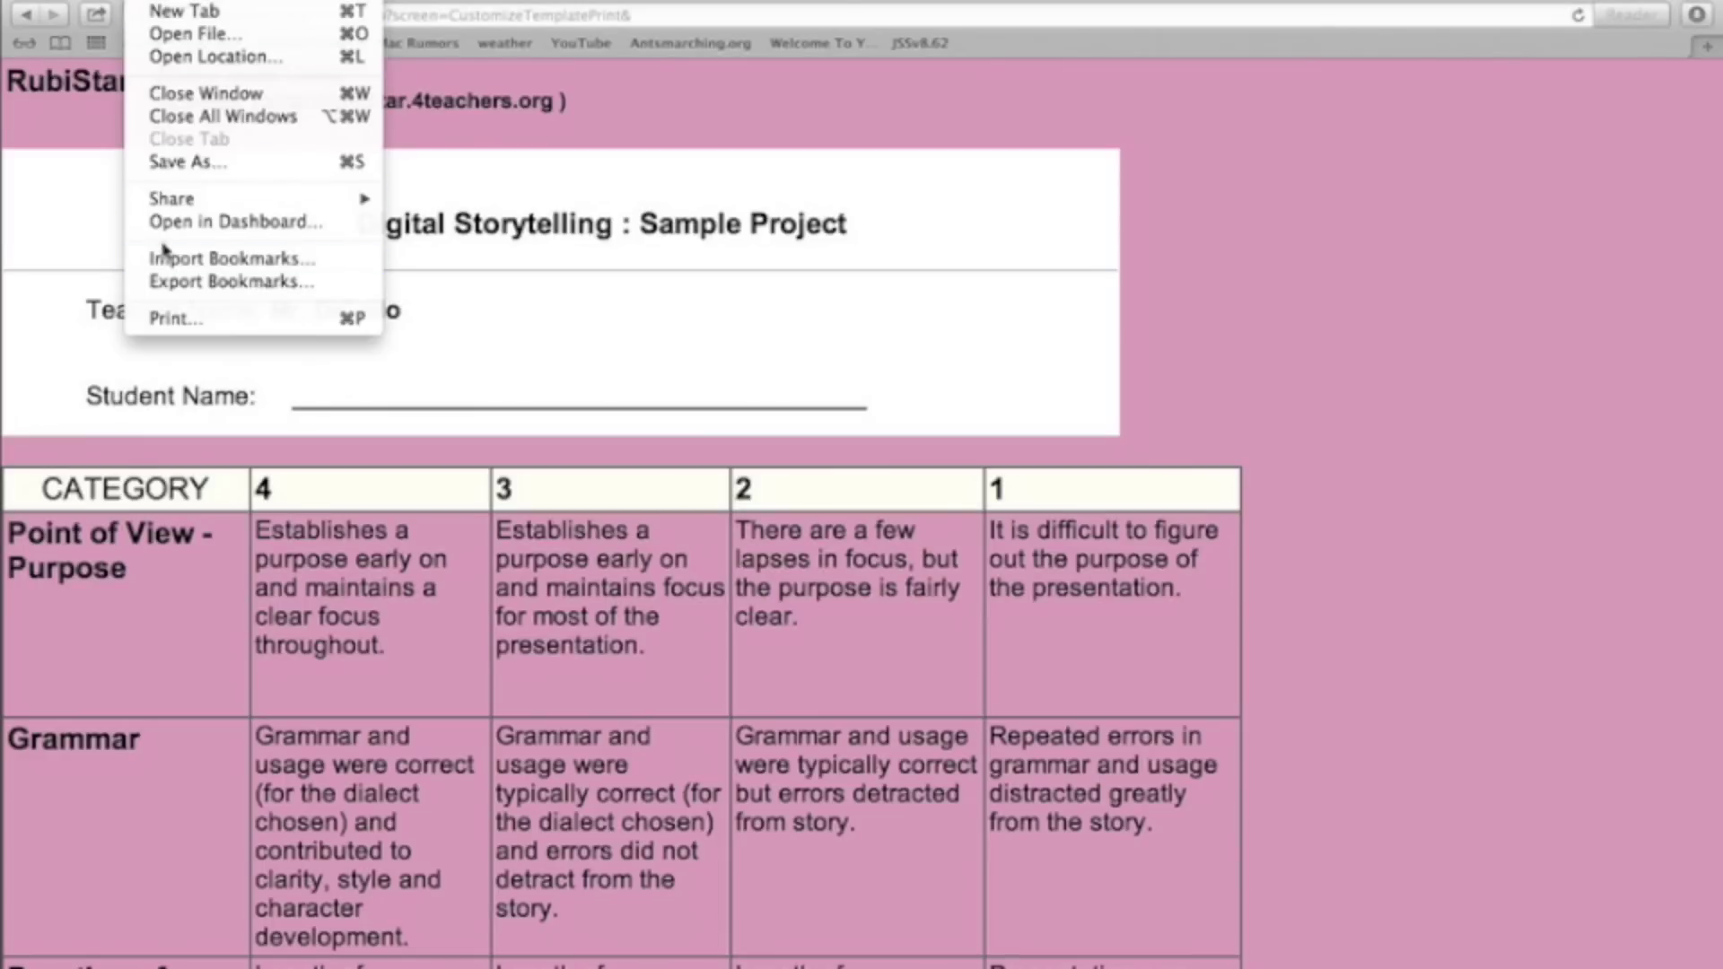
click(176, 320)
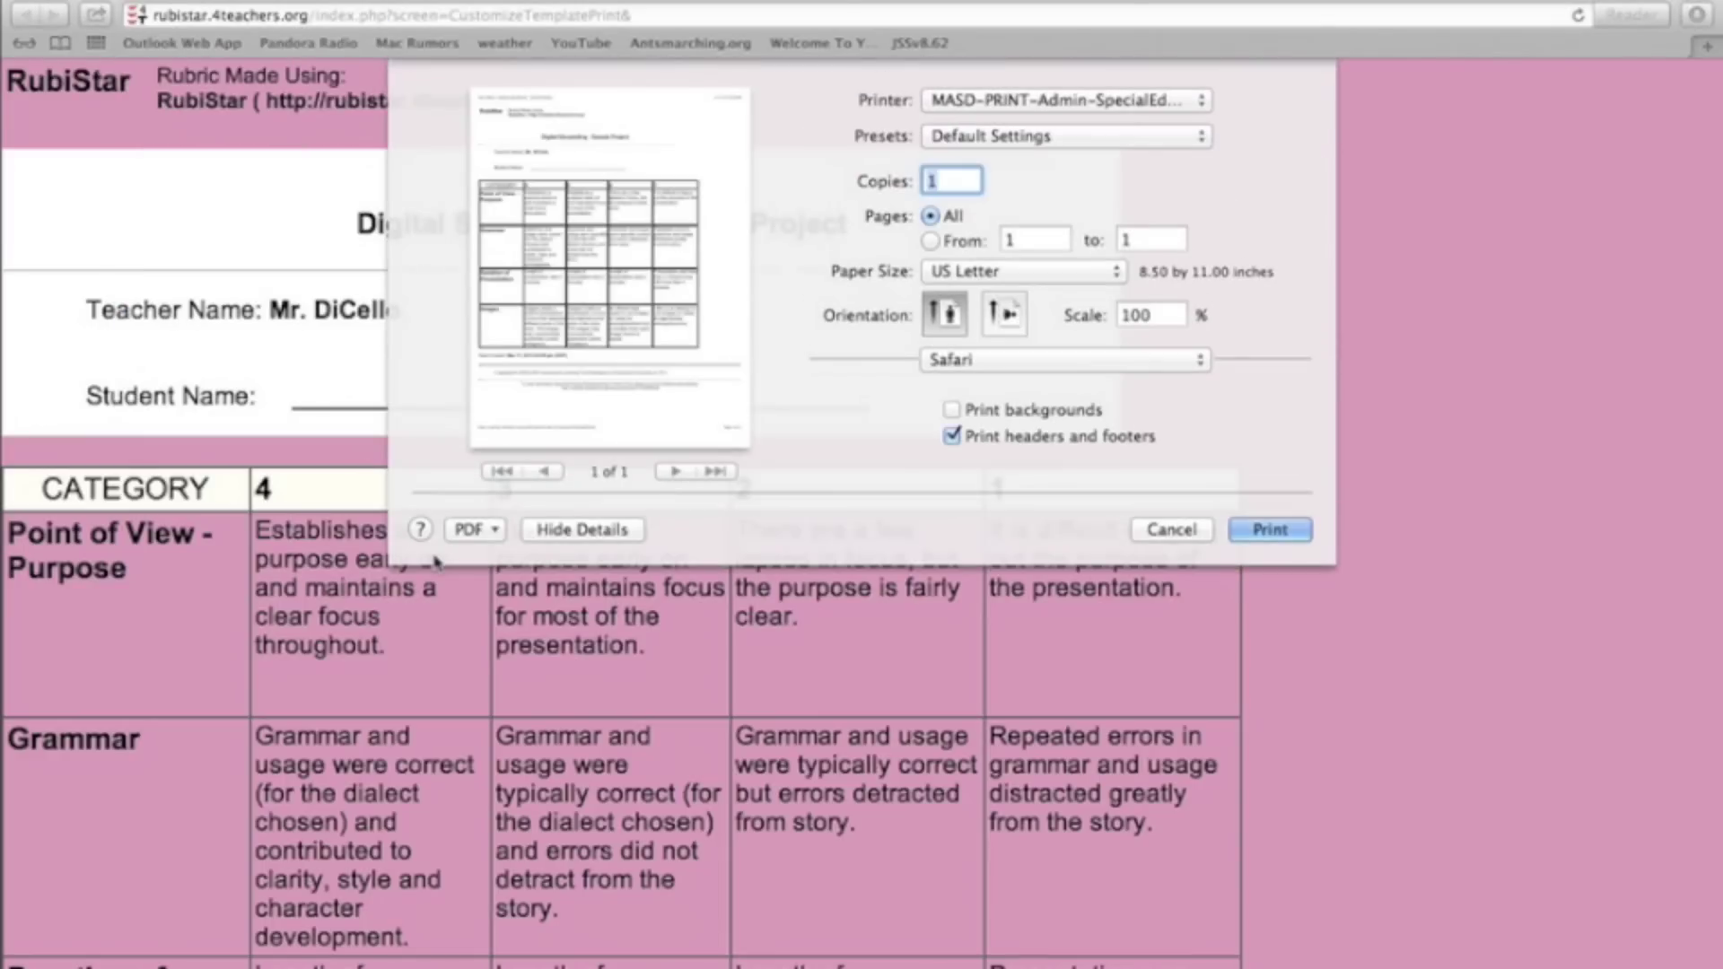
click(491, 536)
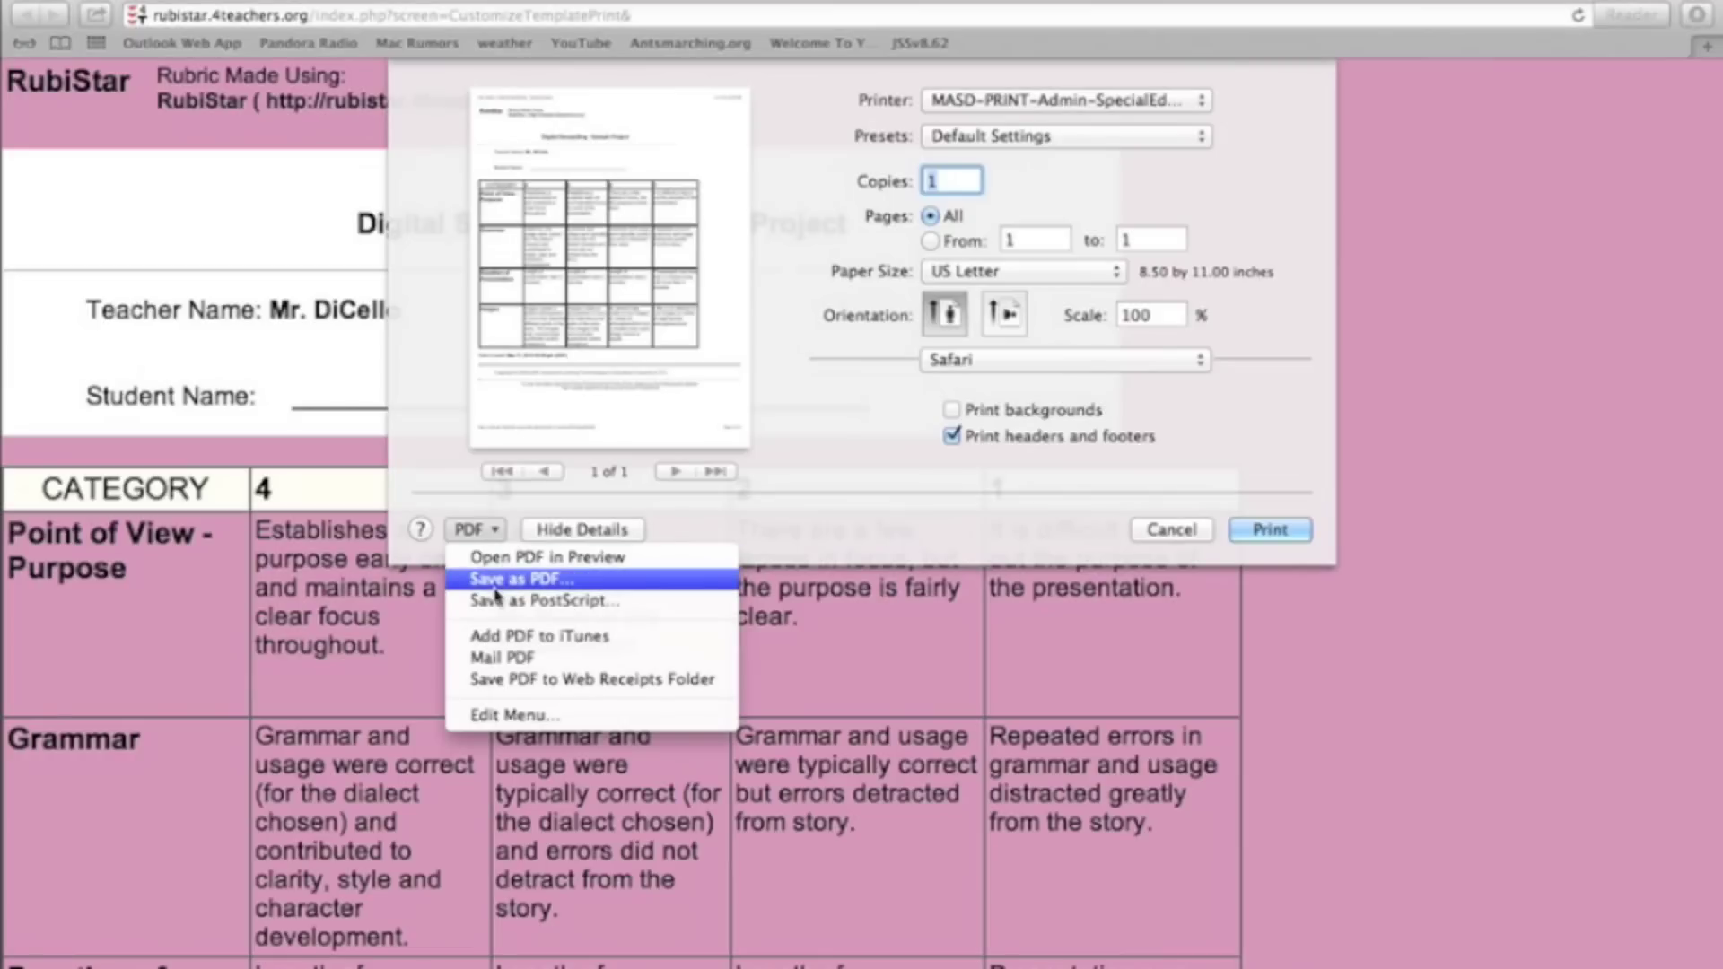
click(494, 580)
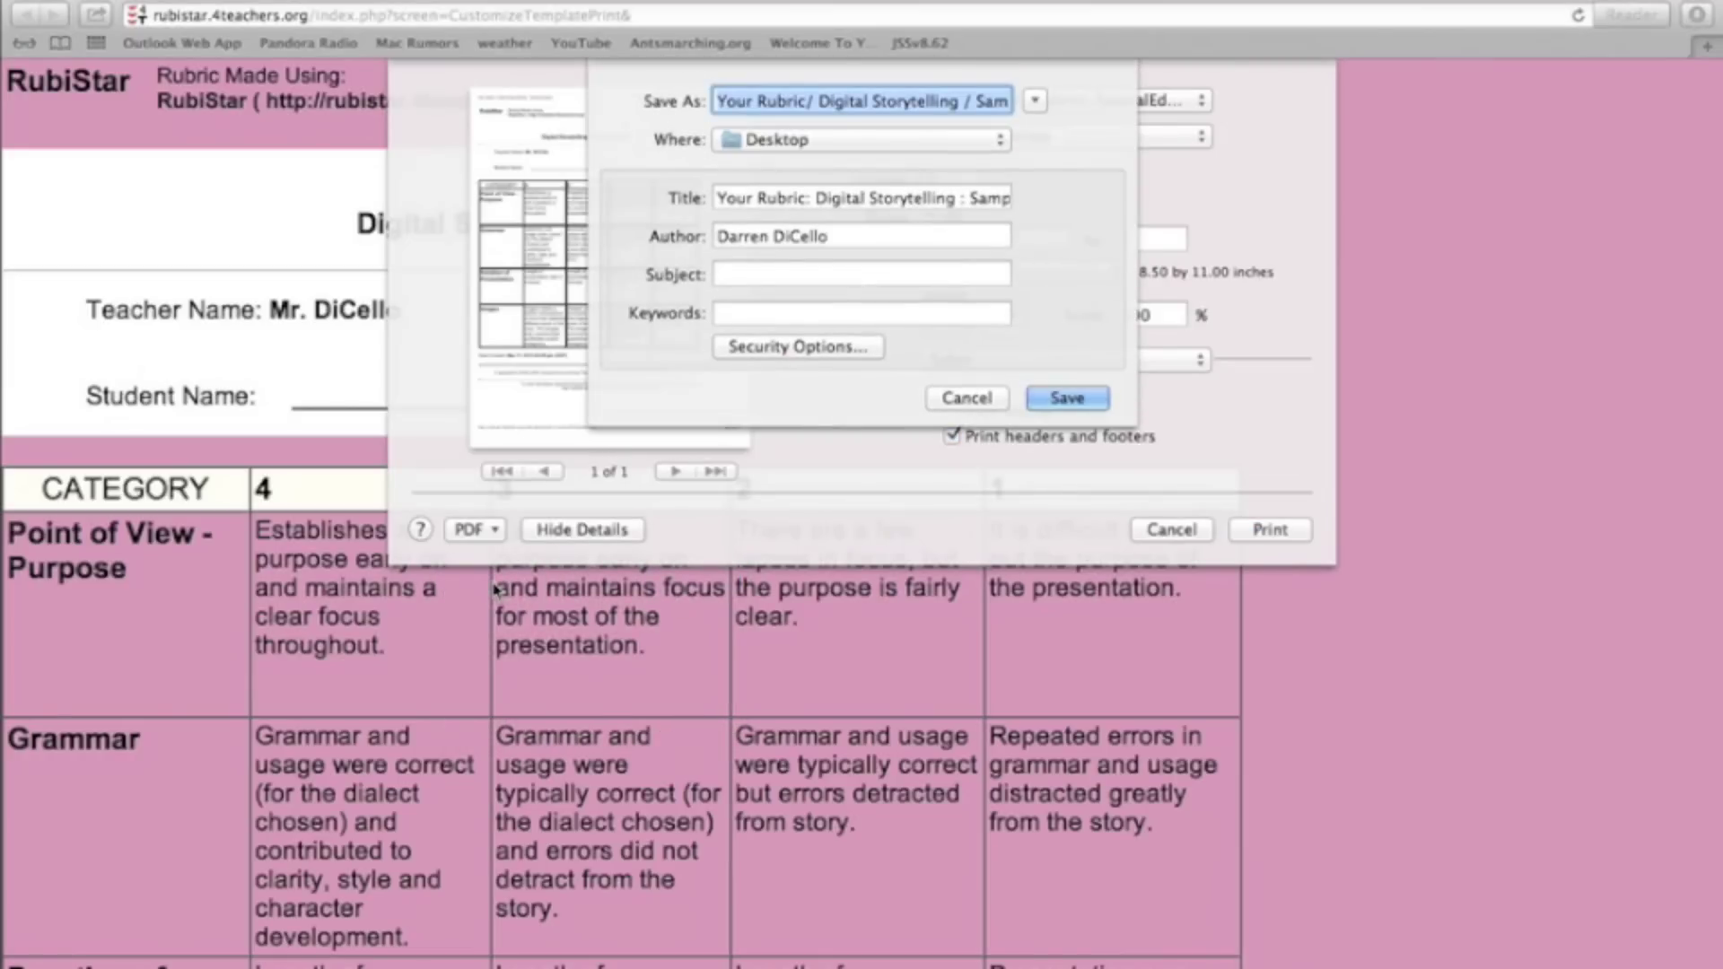
click(1088, 400)
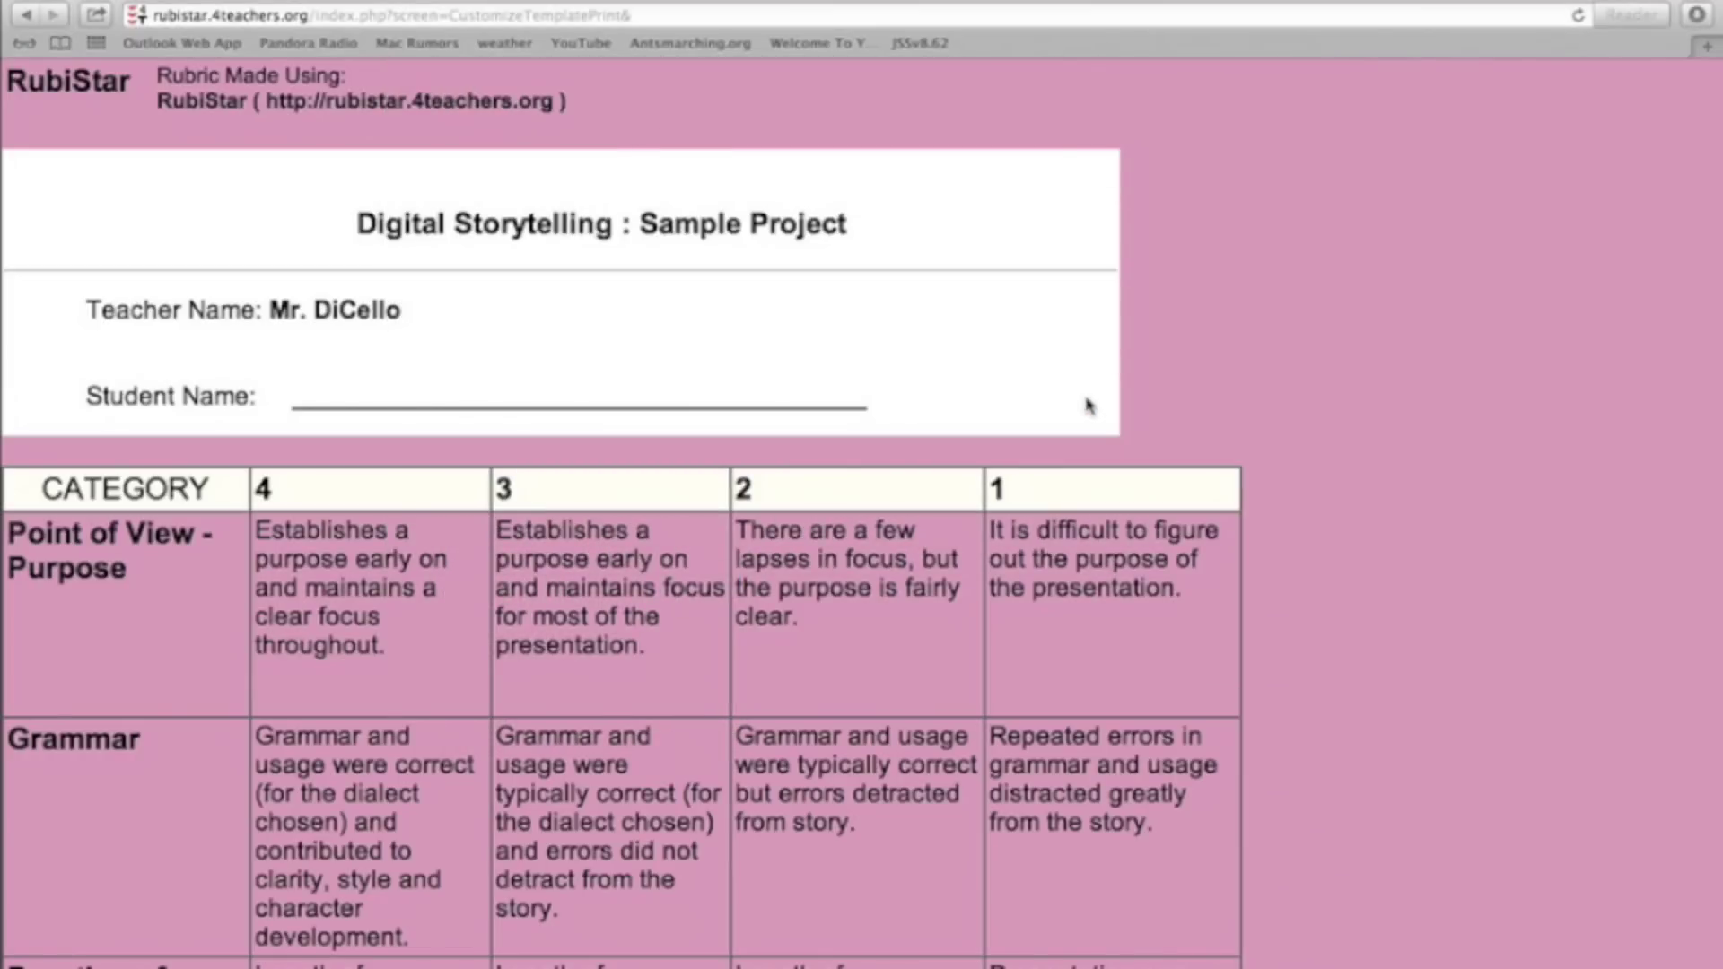
scroll(1089, 406, down, 1)
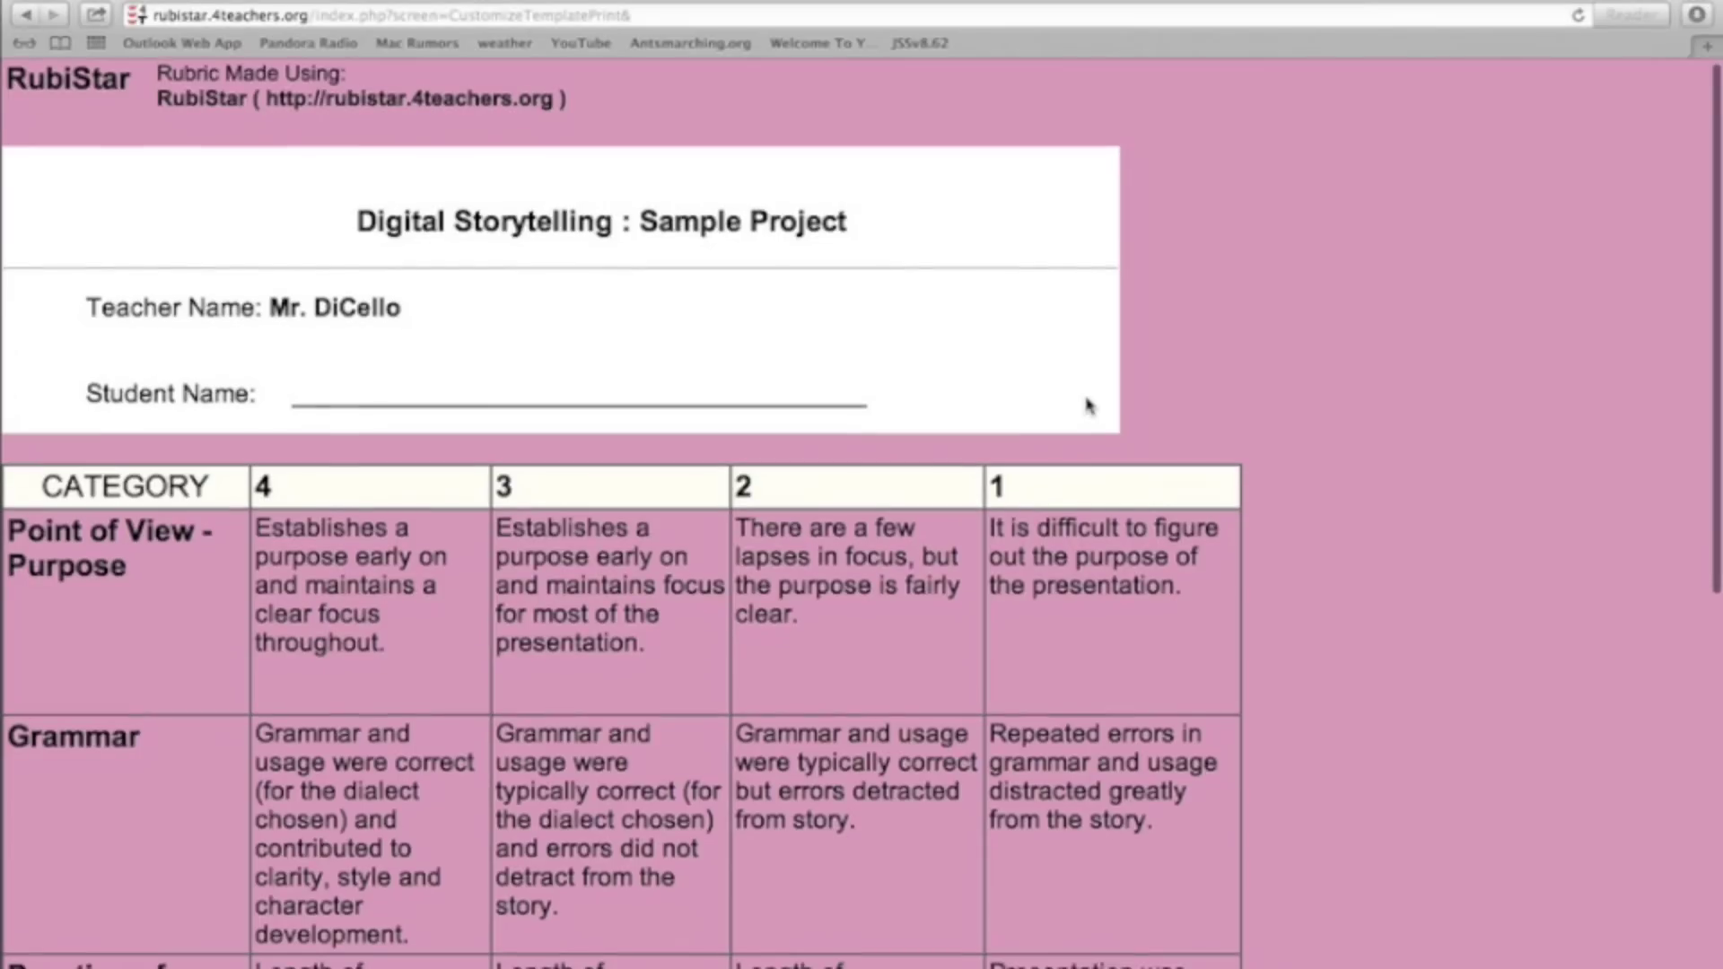